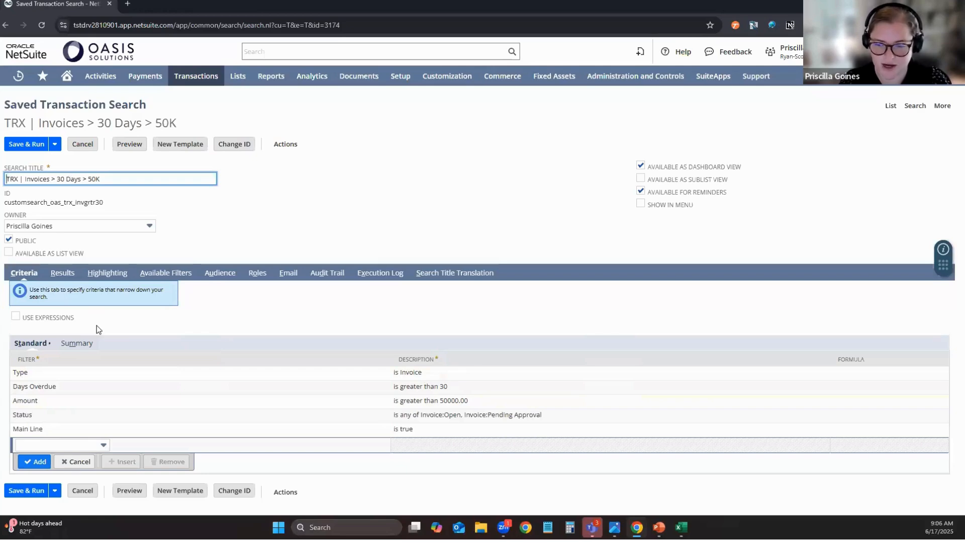
Review the Results columns of the saved invoice search and preview its results.
left_click(70, 276)
scroll(263, 355, "down", 3)
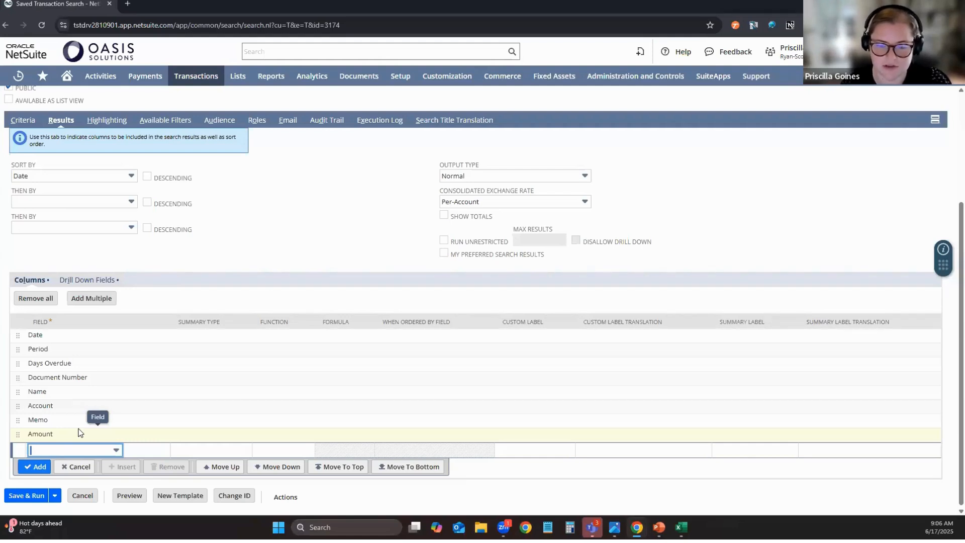
left_click(130, 497)
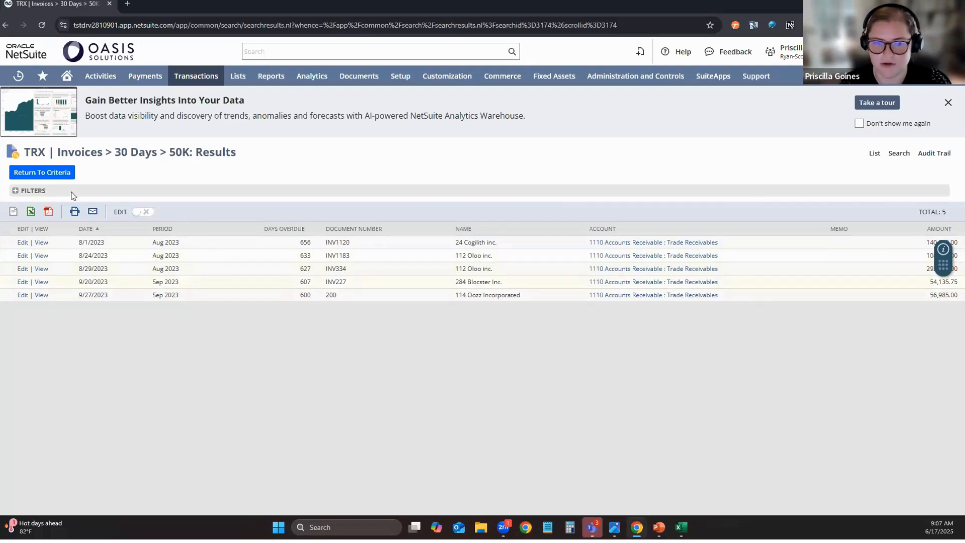
Set the Date column's summary type to Group and preview the search results.
left_click(61, 175)
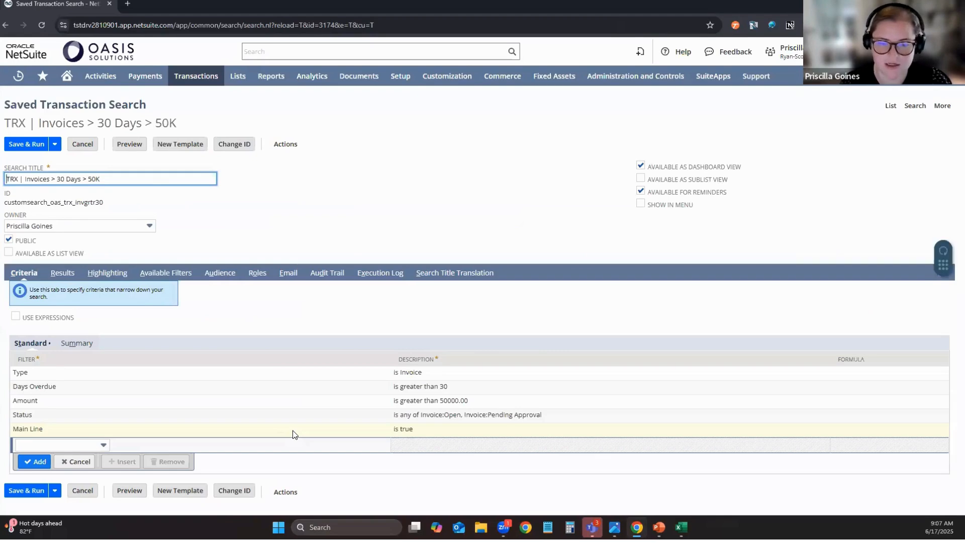
left_click(62, 272)
scroll(59, 272, "down", 3)
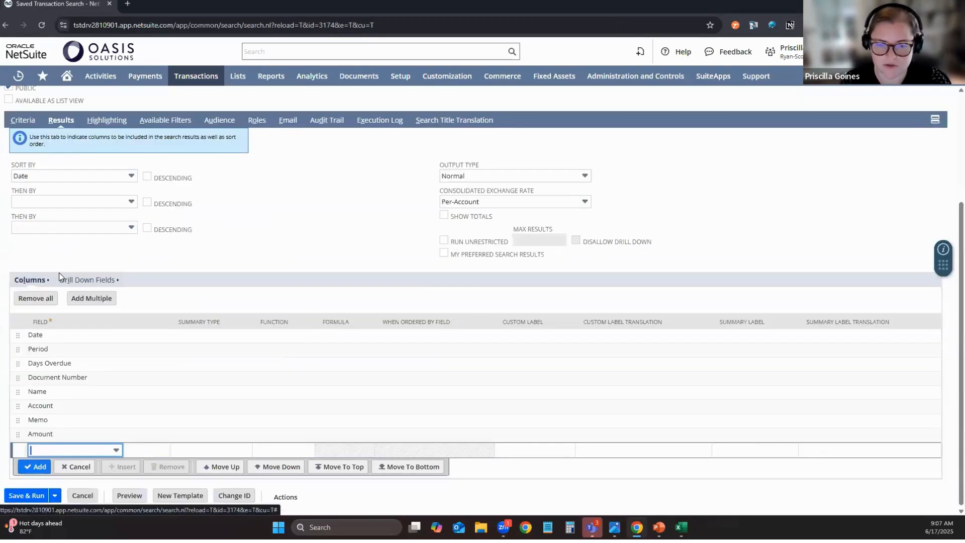
left_click(184, 334)
left_click(184, 336)
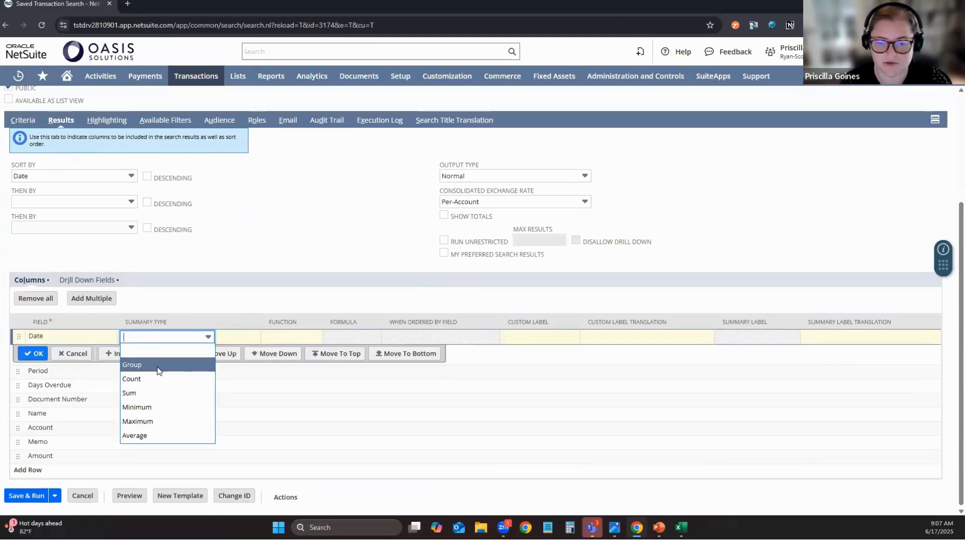
left_click(158, 373)
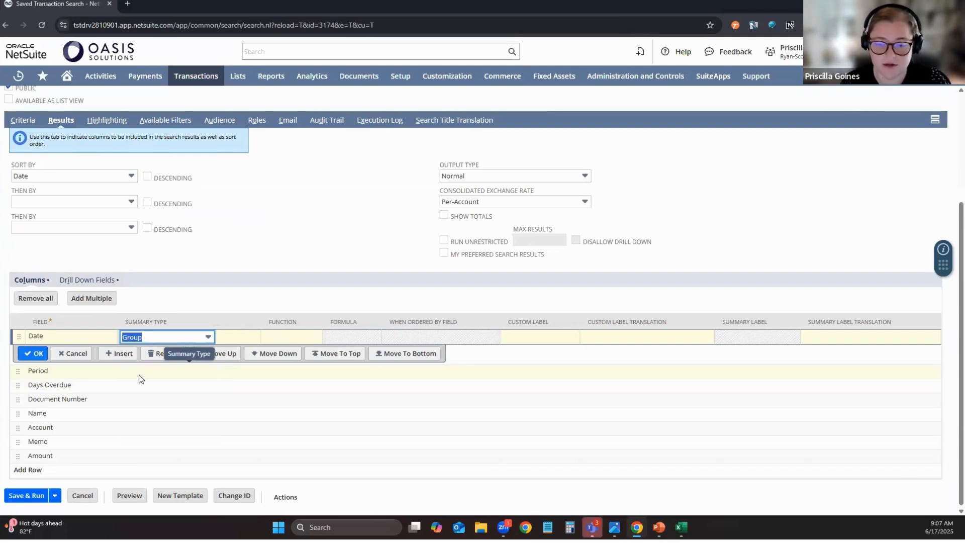
left_click(44, 354)
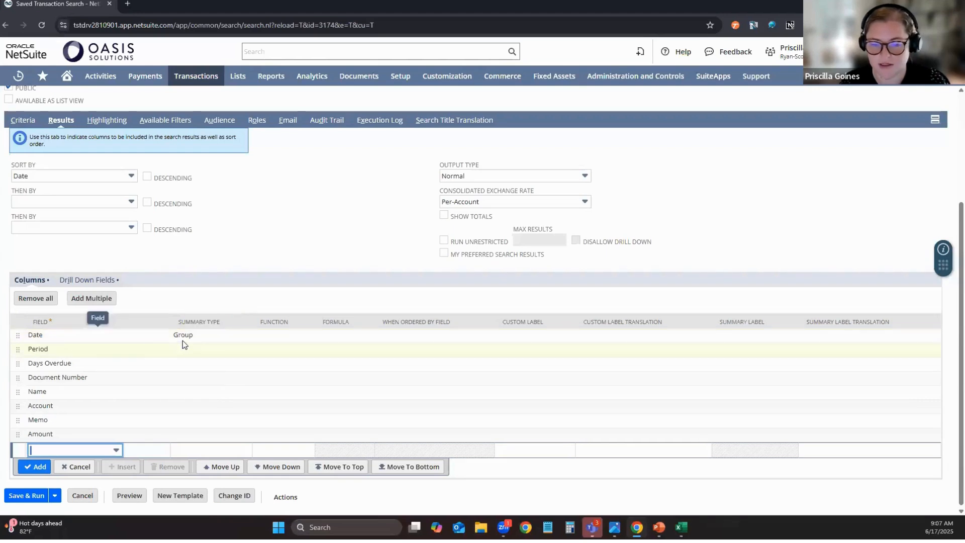
left_click(129, 496)
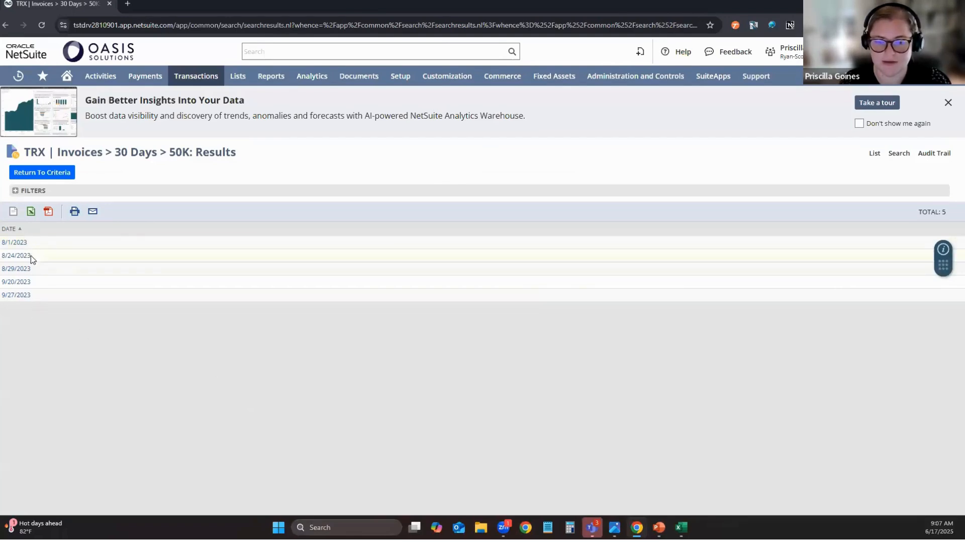
Apply the Week of Year function to the grouped Date column and preview the results.
left_click(47, 176)
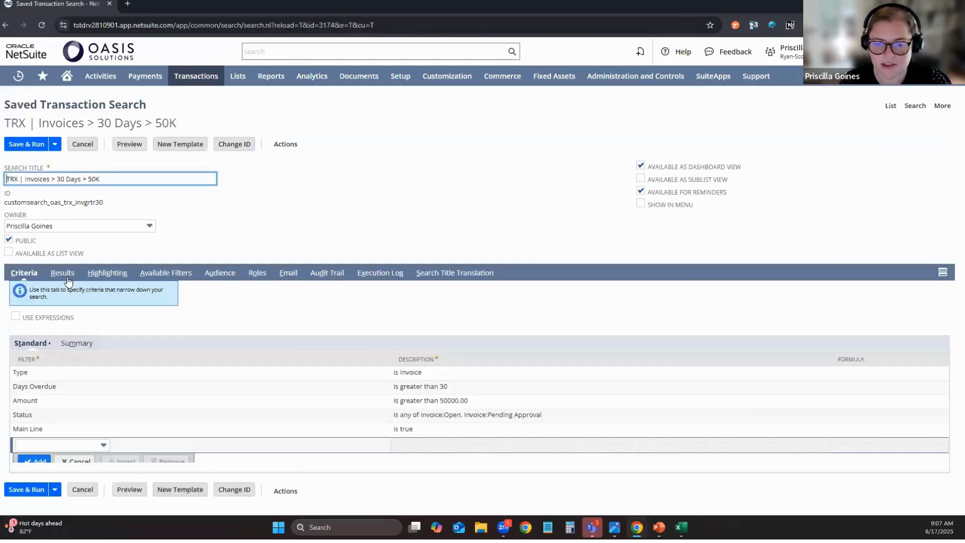
left_click(63, 273)
scroll(134, 297, "down", 3)
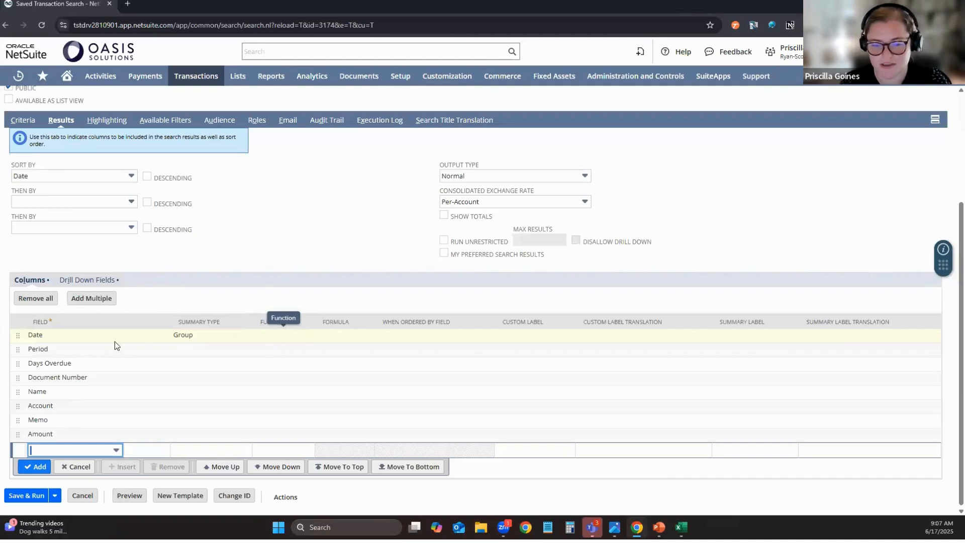
left_click(279, 336)
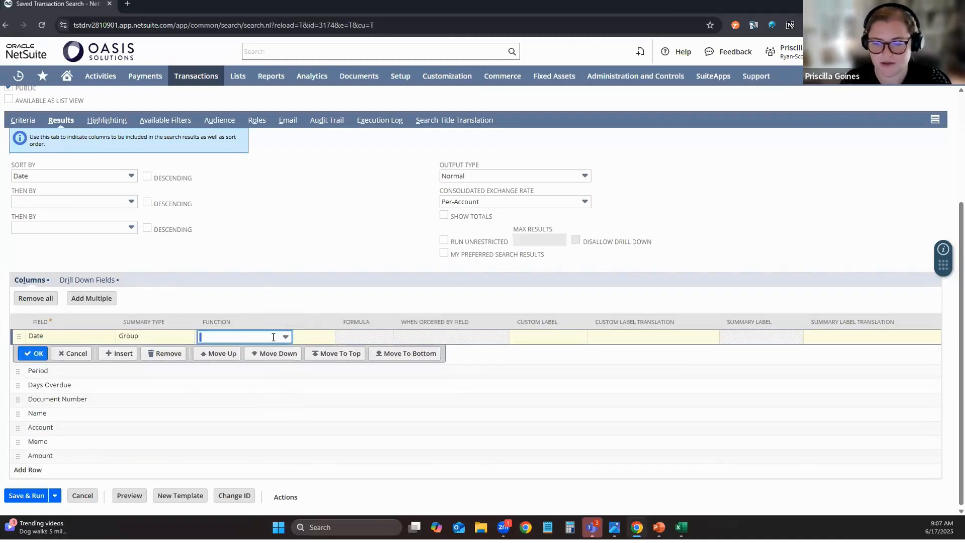
scroll(267, 375, "down", 3)
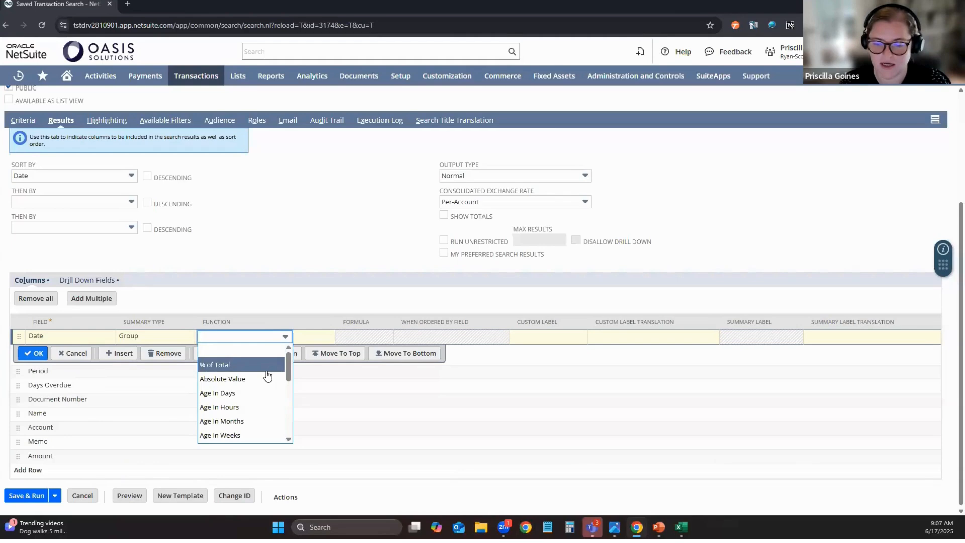
scroll(267, 375, "down", 3)
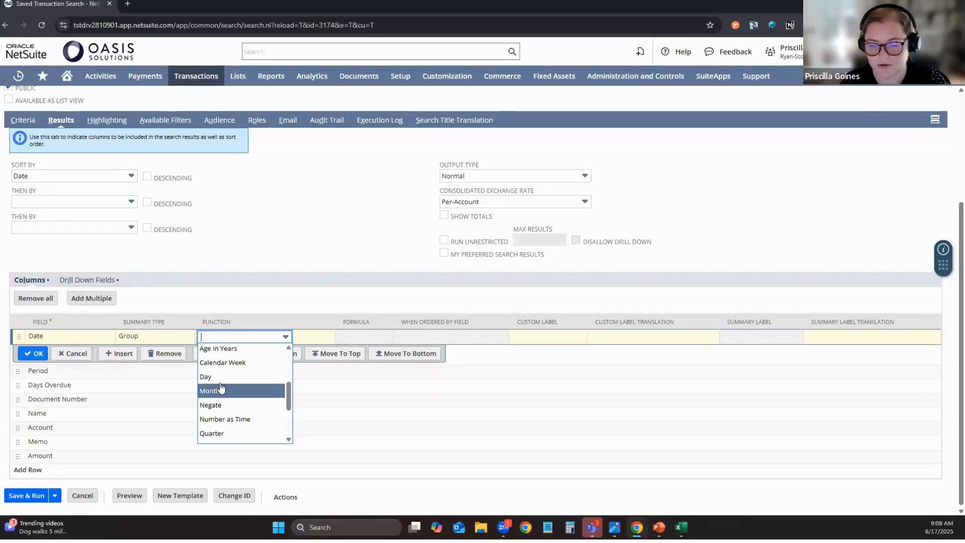
scroll(221, 380, "down", 4)
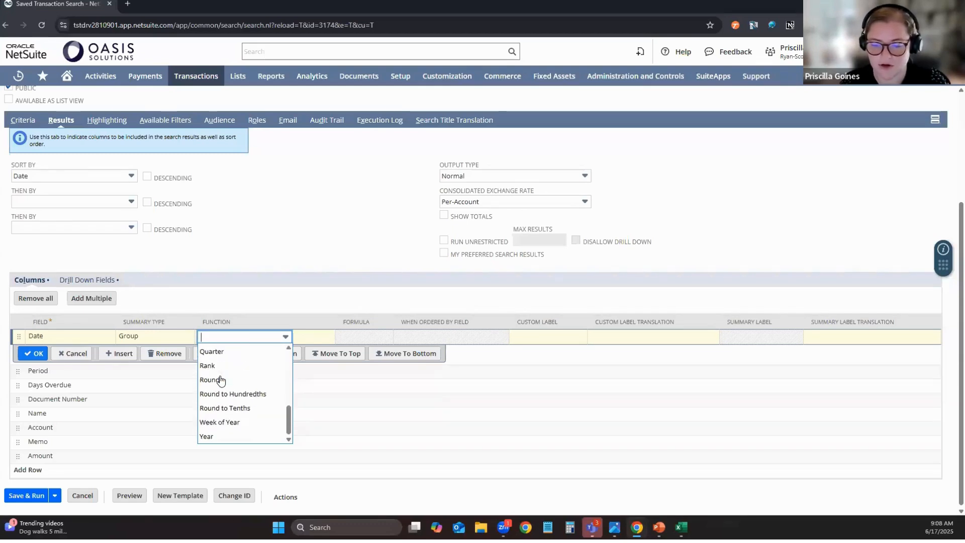
left_click(218, 422)
left_click(35, 353)
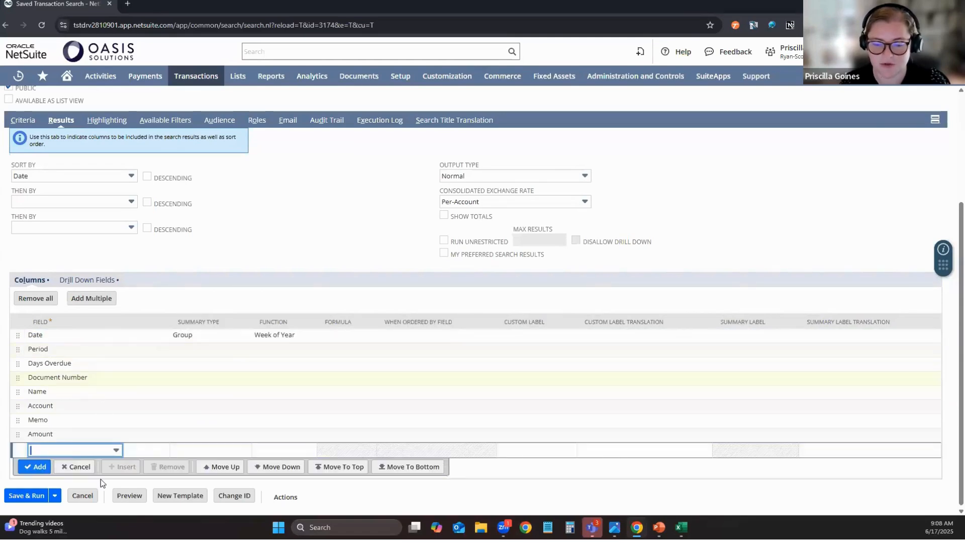
left_click(127, 496)
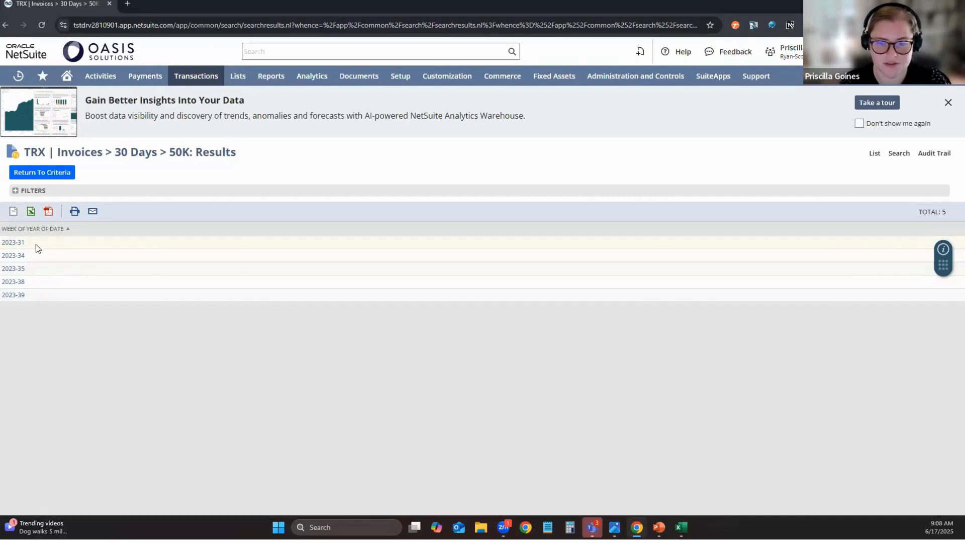
Change the Date column's function to Month and preview the results.
left_click(11, 244)
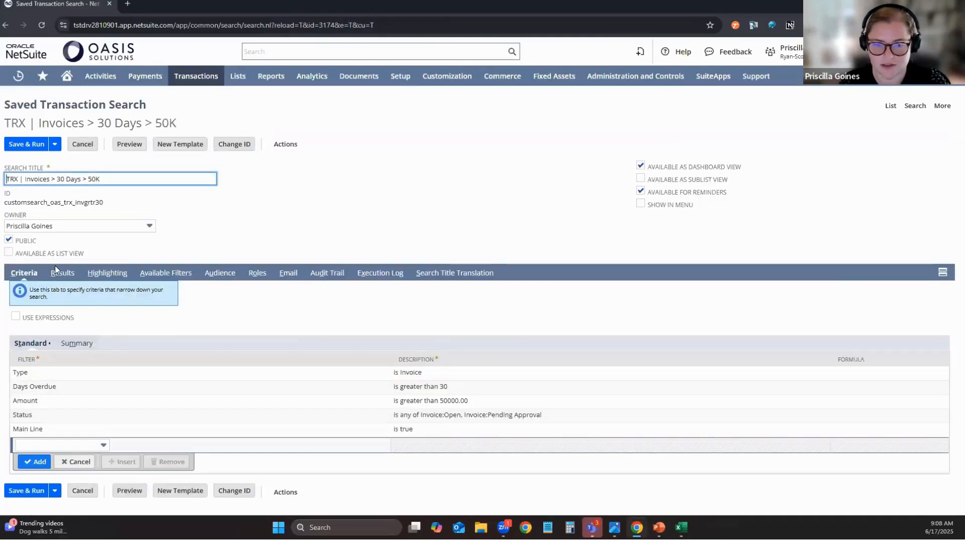
left_click(62, 273)
left_click(267, 337)
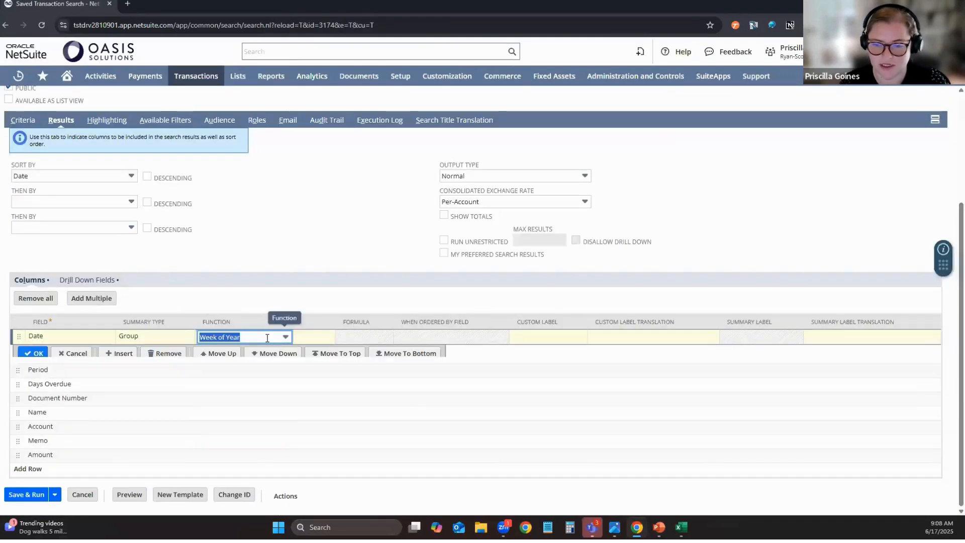
left_click(267, 337)
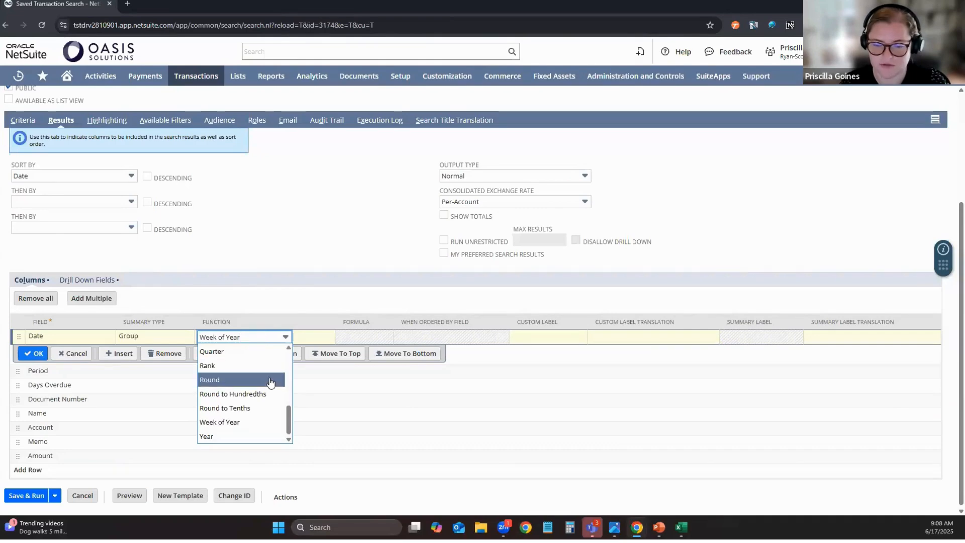
scroll(270, 383, "up", 1)
left_click(225, 360)
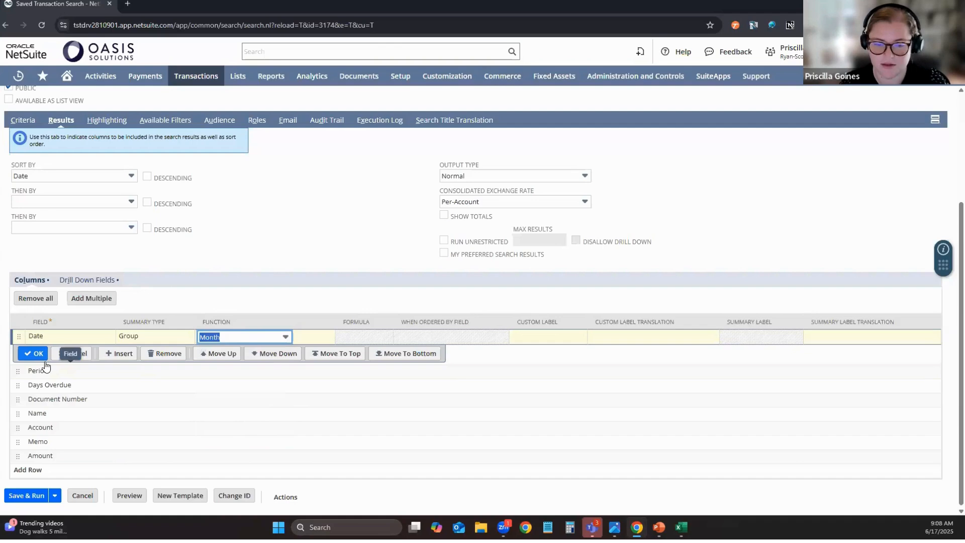
left_click(36, 353)
left_click(126, 496)
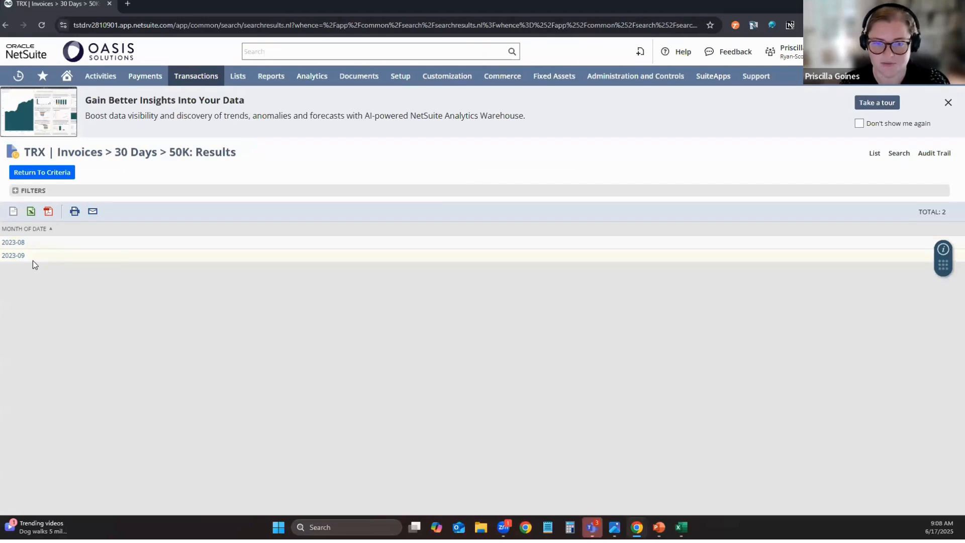
Set the Amount column's summary type to Sum and the Name column's to Group, then preview.
left_click(58, 174)
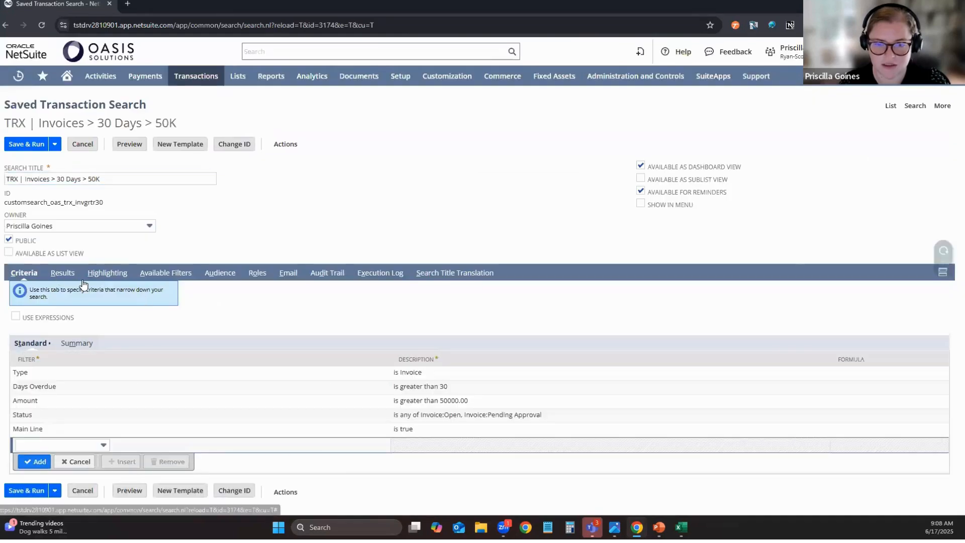
left_click(62, 273)
scroll(206, 344, "down", 3)
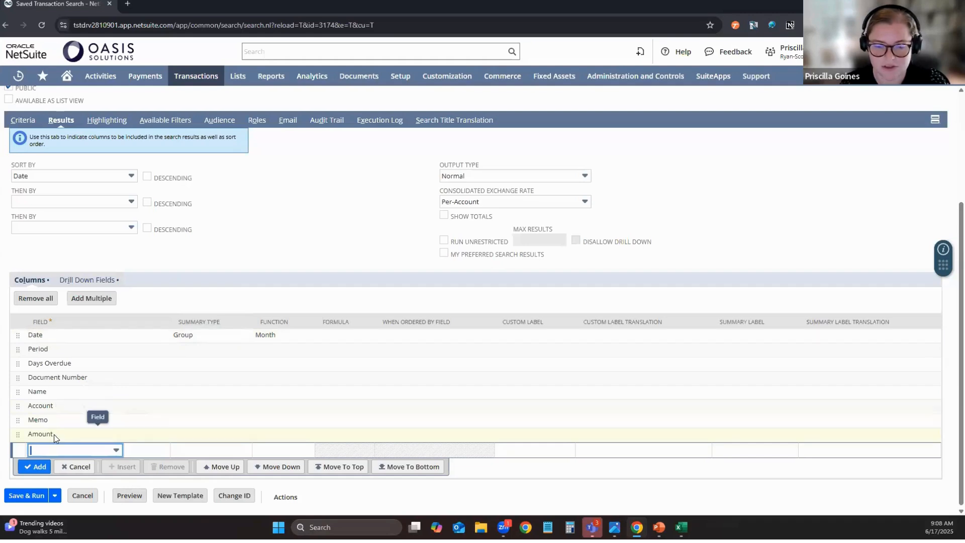
left_click(176, 434)
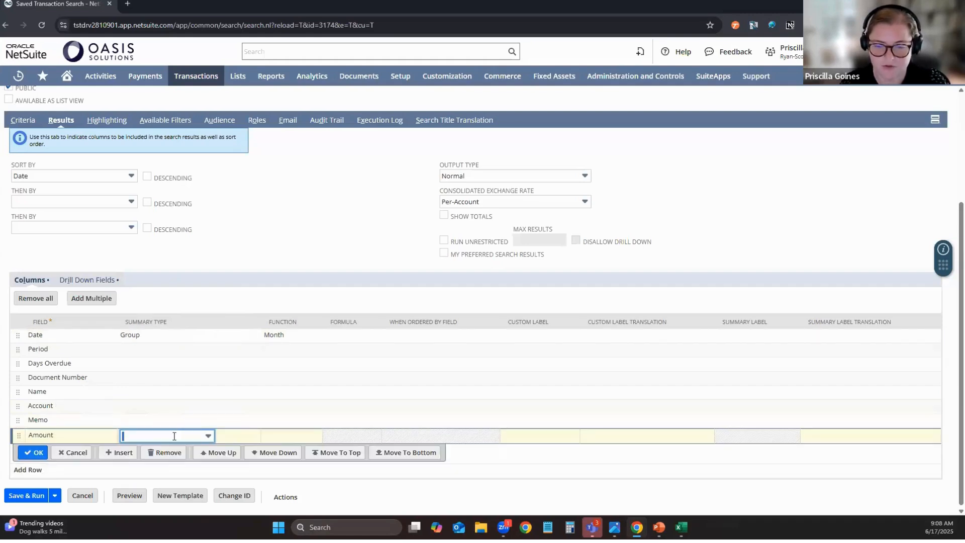
left_click(173, 436)
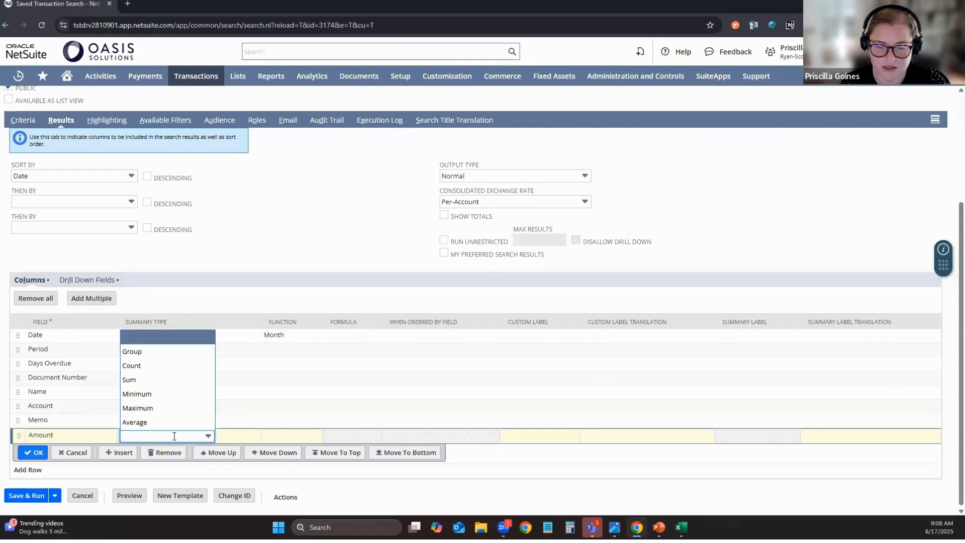
left_click(149, 384)
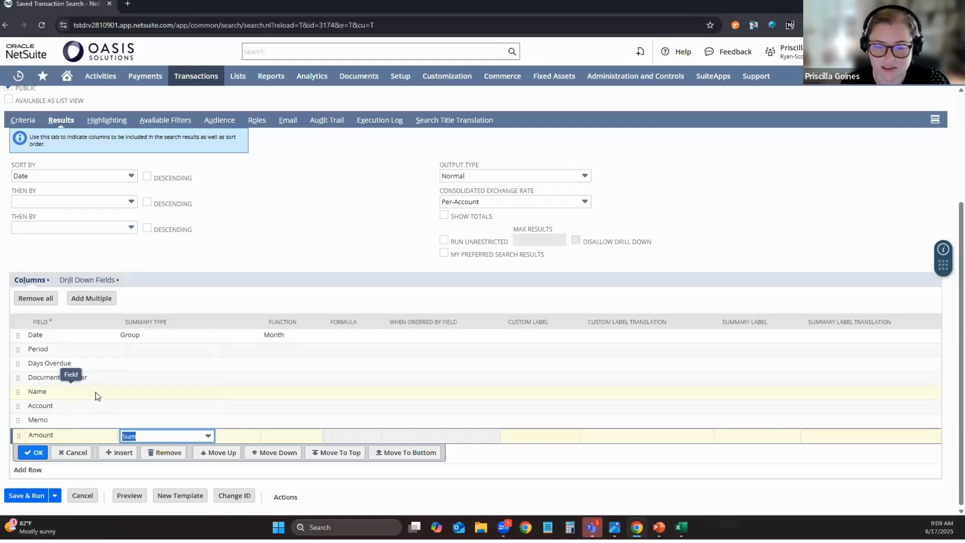
left_click(139, 392)
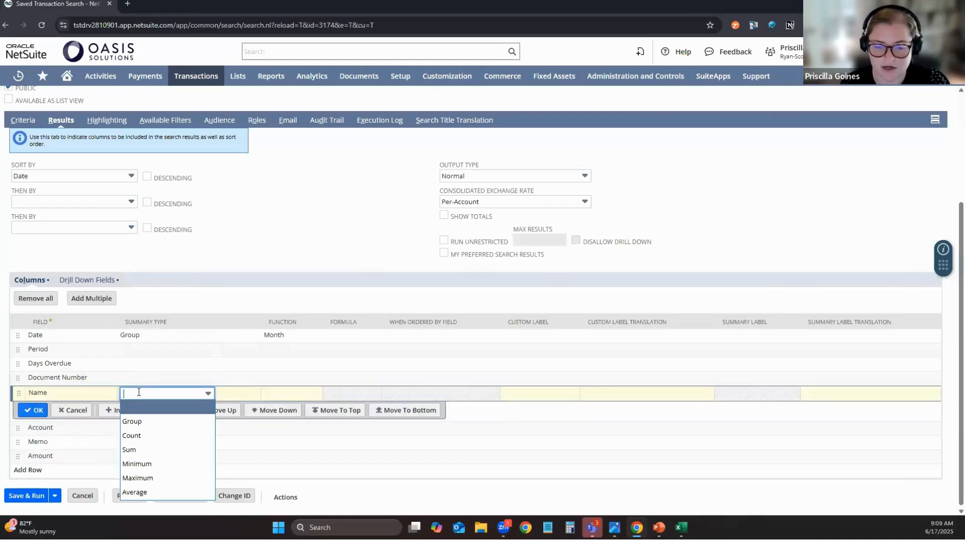
left_click(142, 423)
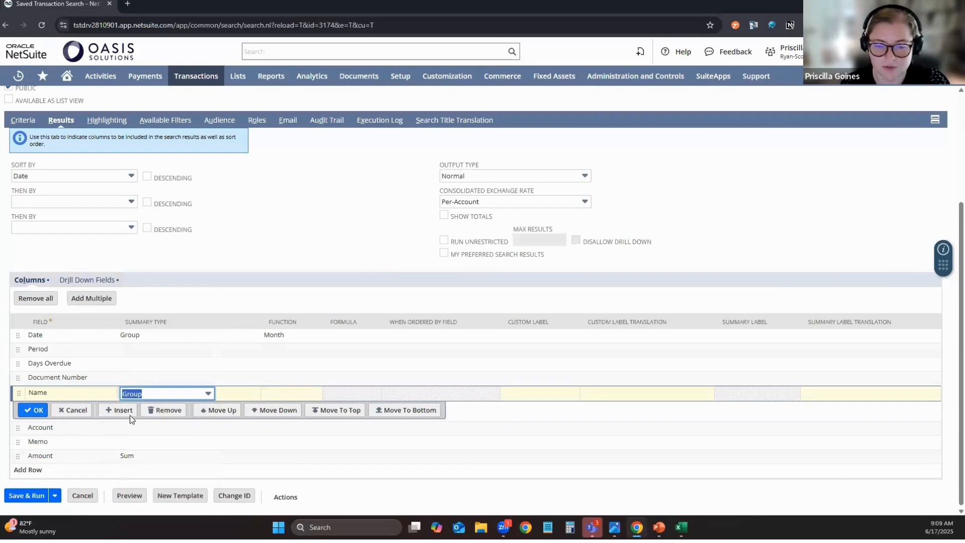
left_click(32, 410)
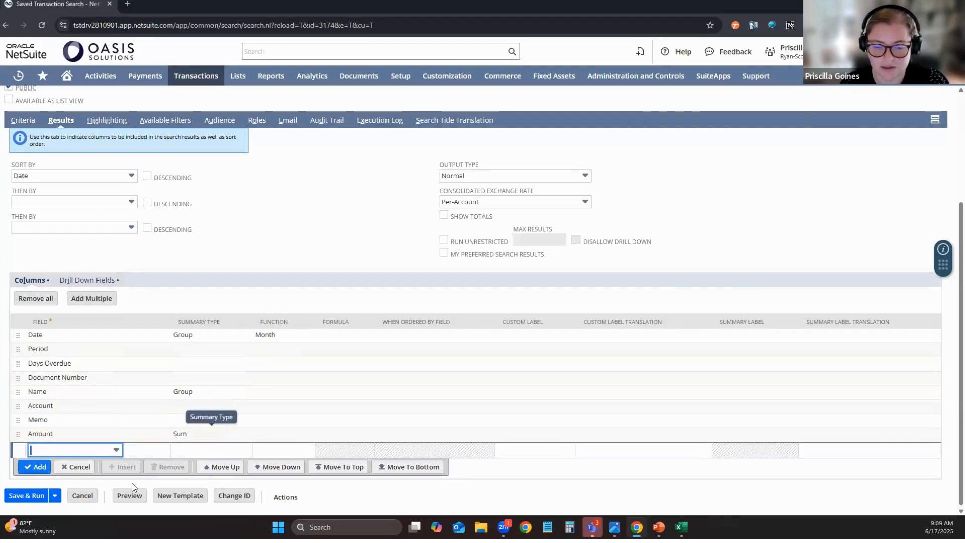
left_click(132, 496)
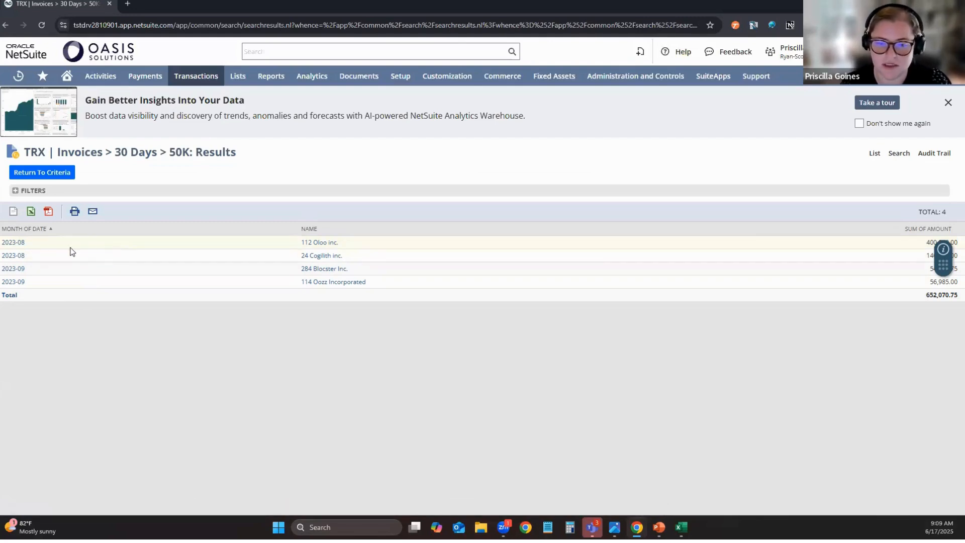
Drill into the 2023-08 summary row's details, then return to the search's Results column setup.
left_click(21, 243)
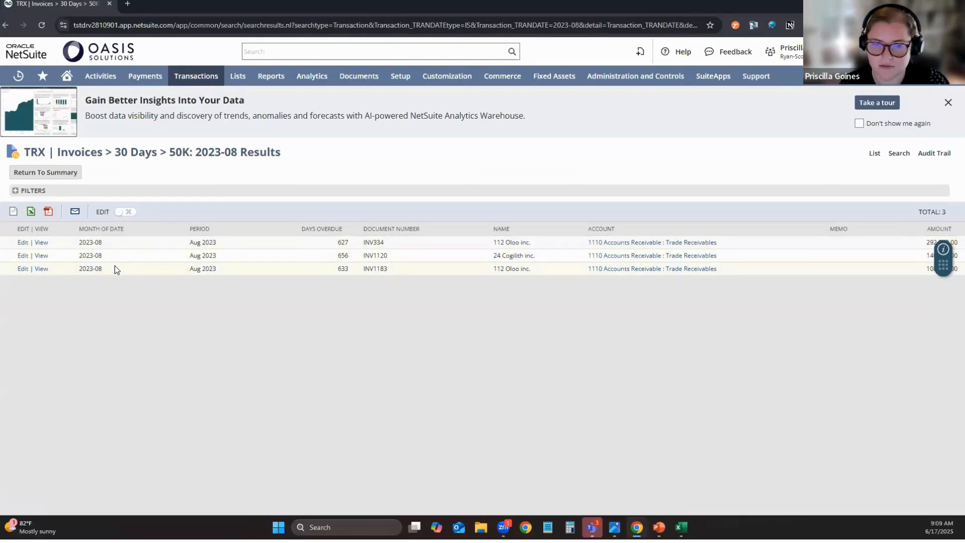
left_click(60, 177)
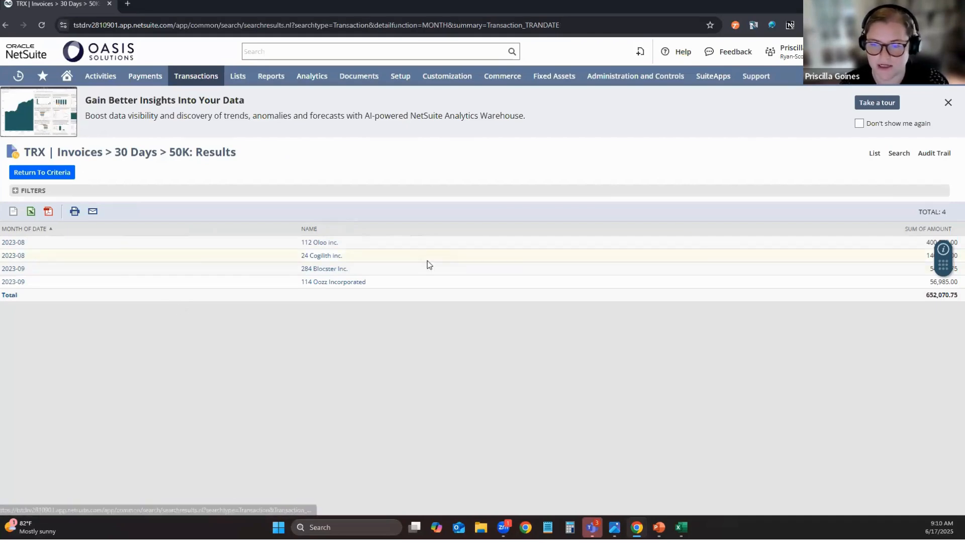
left_click(42, 172)
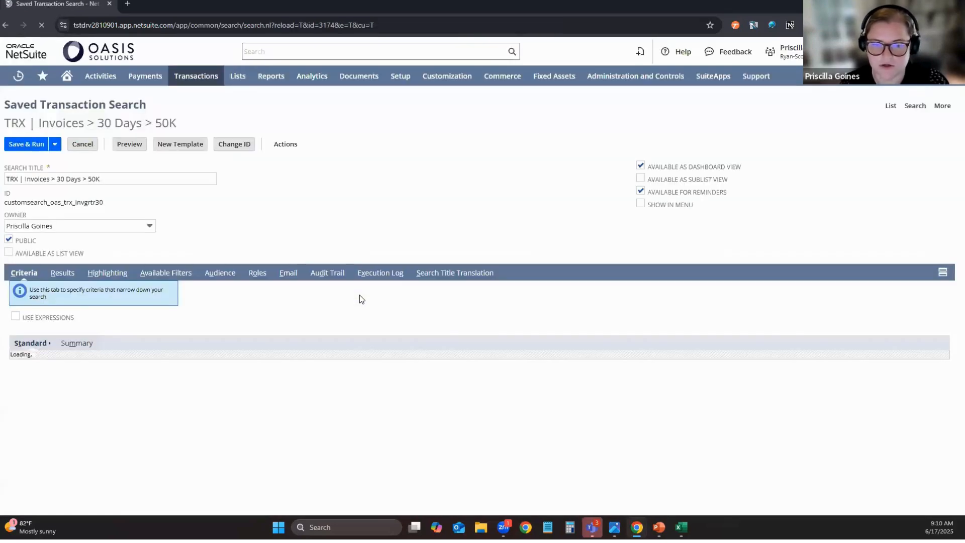
left_click(63, 273)
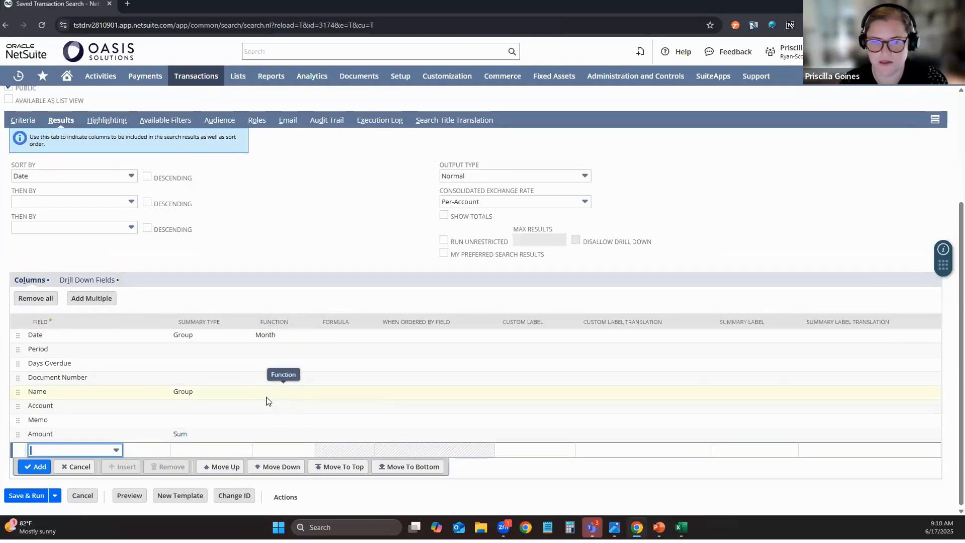
Go to the home dashboard and open the C&L | Sample Transaction search from the reminders.
left_click(66, 76)
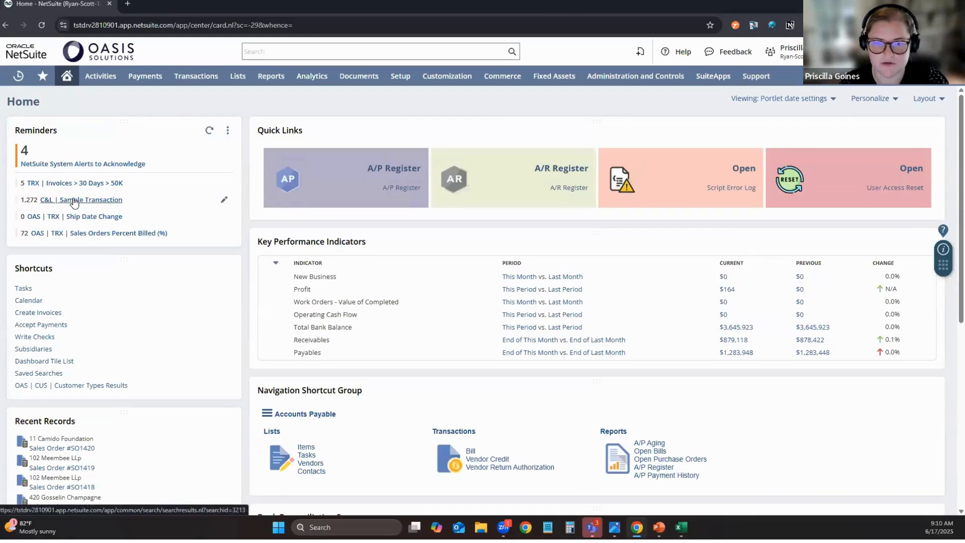
left_click(74, 201)
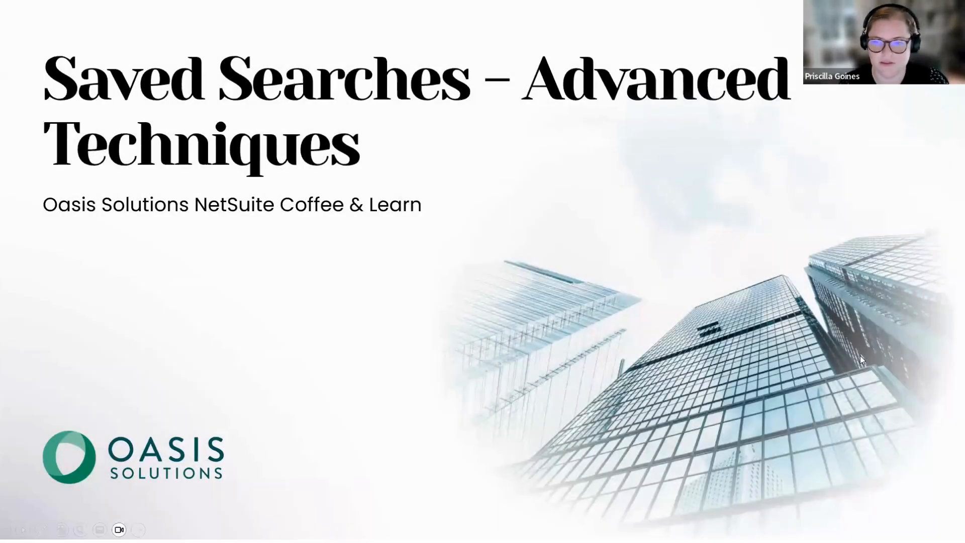
key("Right")
key("Right")
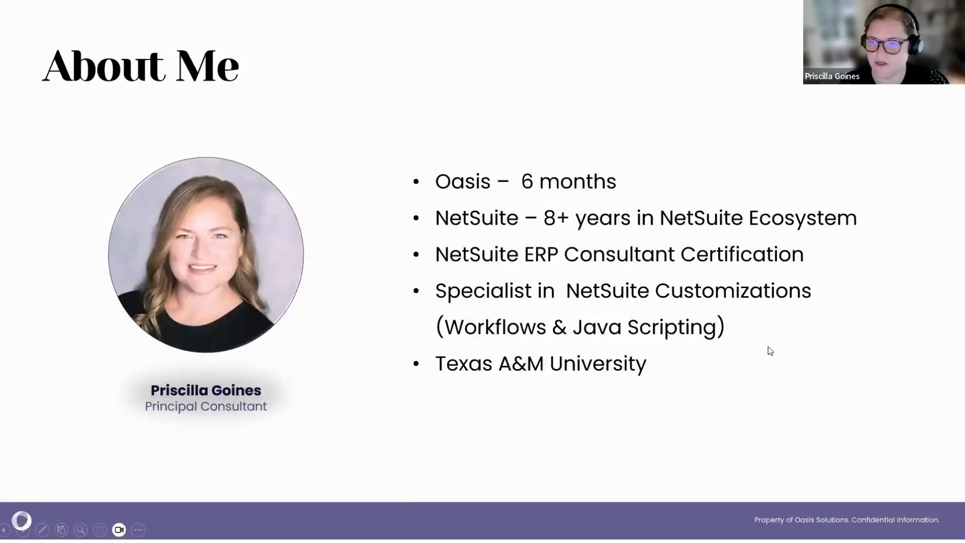
key("Right")
key("Right")
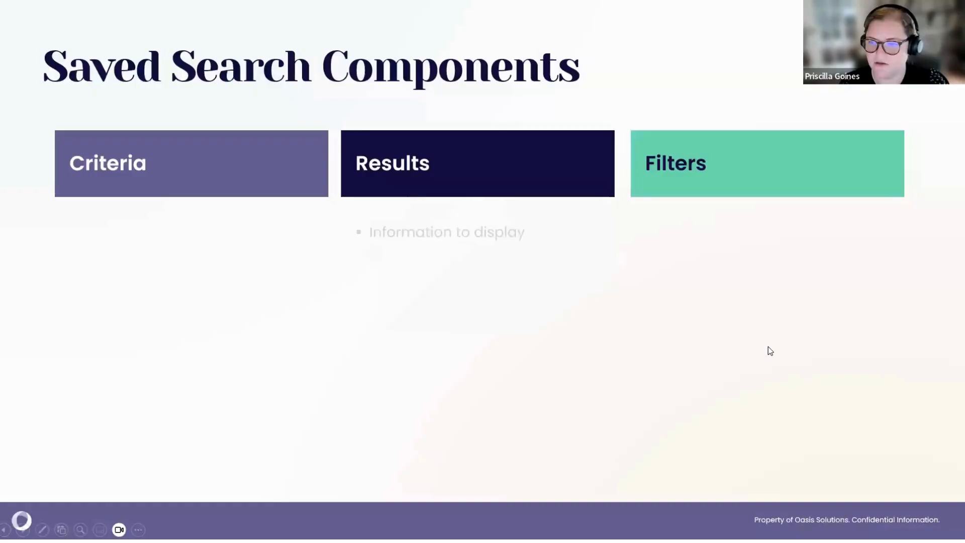
key("Right")
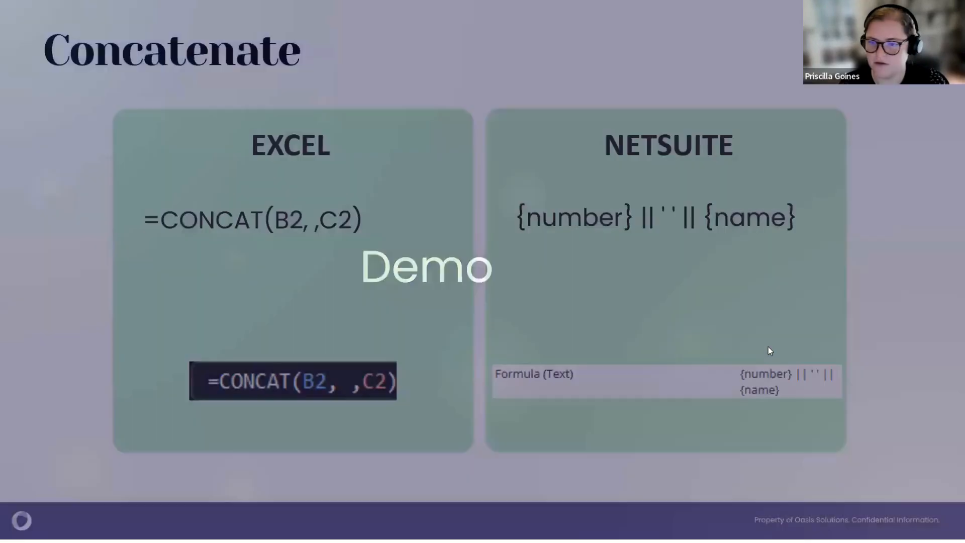
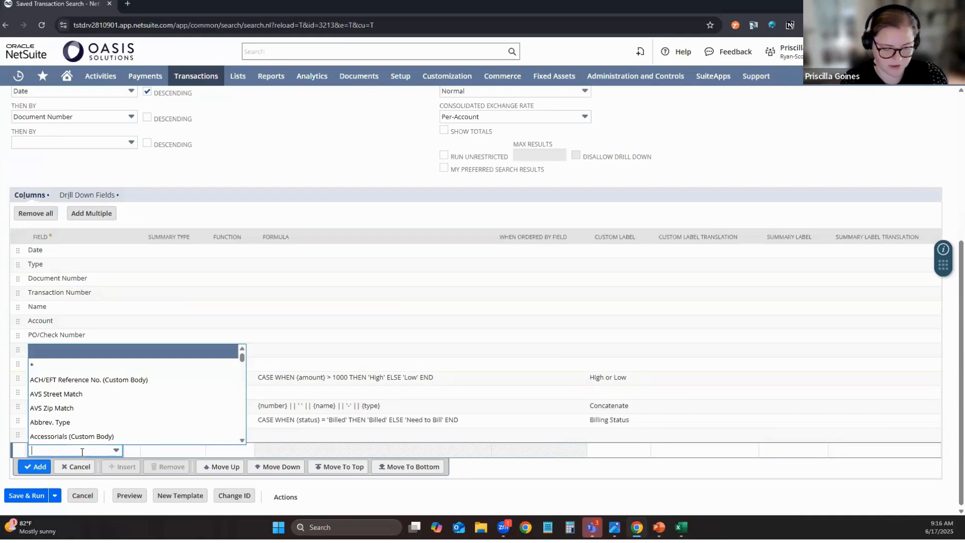
type("for")
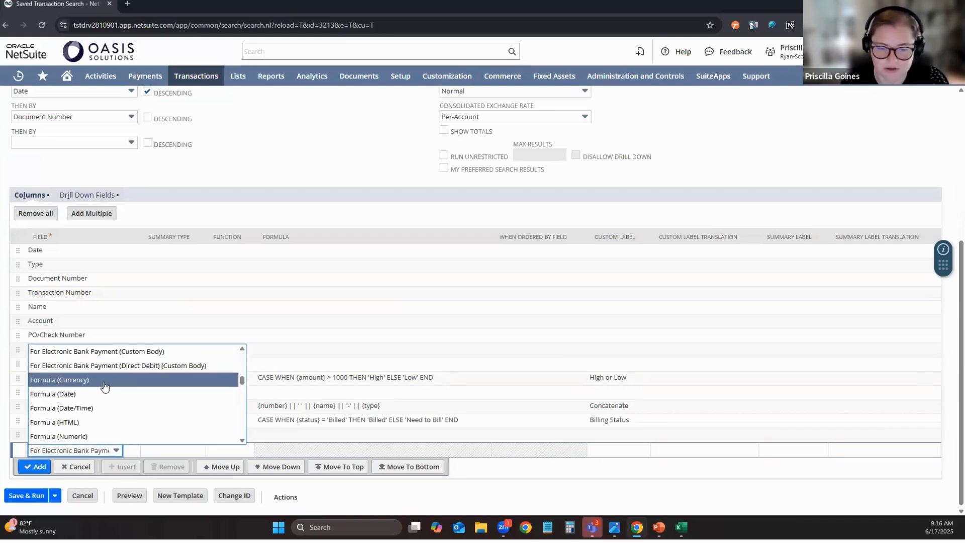
scroll(83, 410, "down", 1)
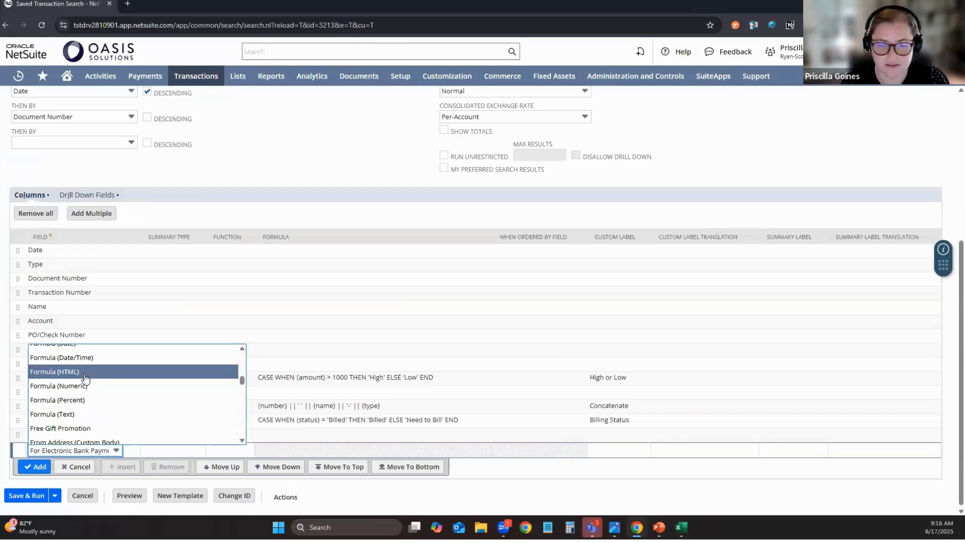
left_click(84, 468)
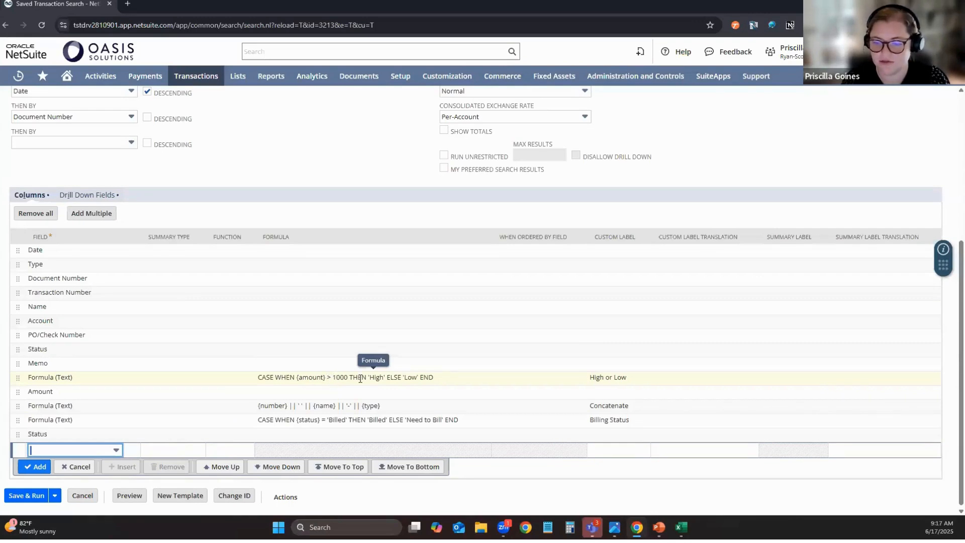
Preview the search results and inspect the High or Low value of the 1,000.00 sales order.
left_click(135, 501)
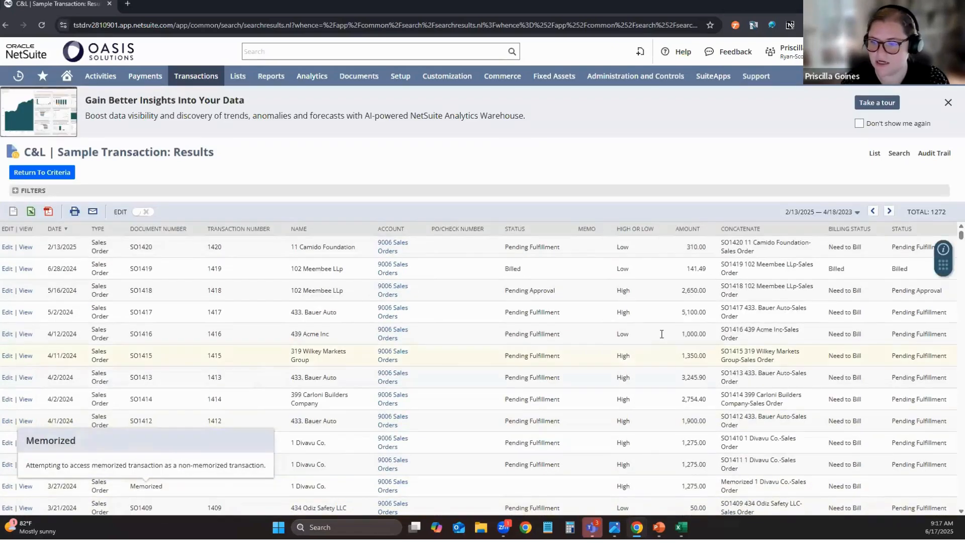
double_click(626, 334)
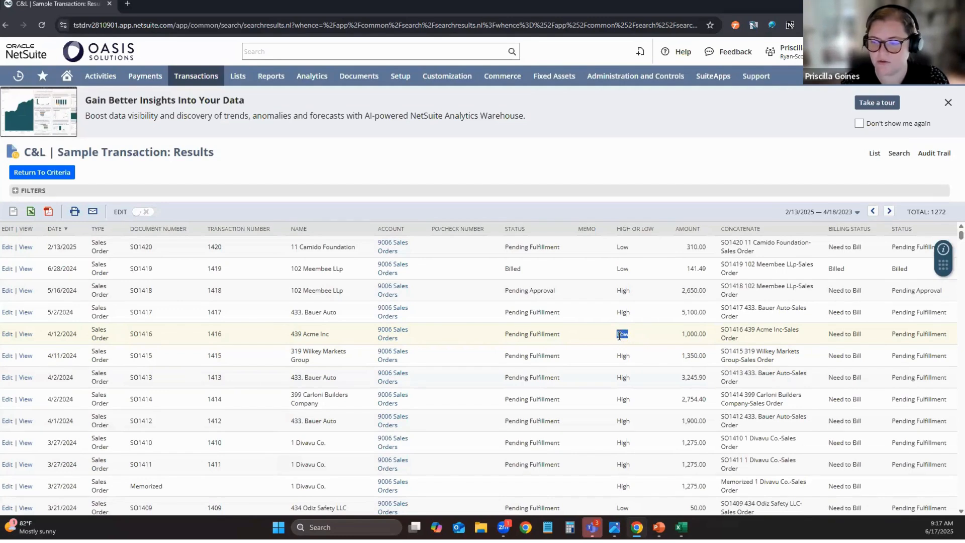
left_click(652, 337)
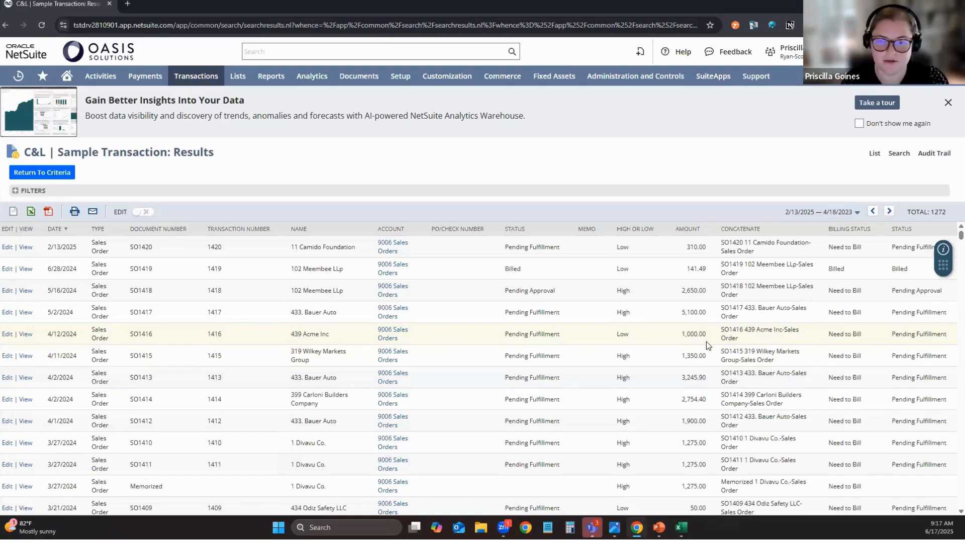
Change the High or Low formula's condition to {amount} >= 1000 and preview the 1,000.00 order's result.
left_click(59, 175)
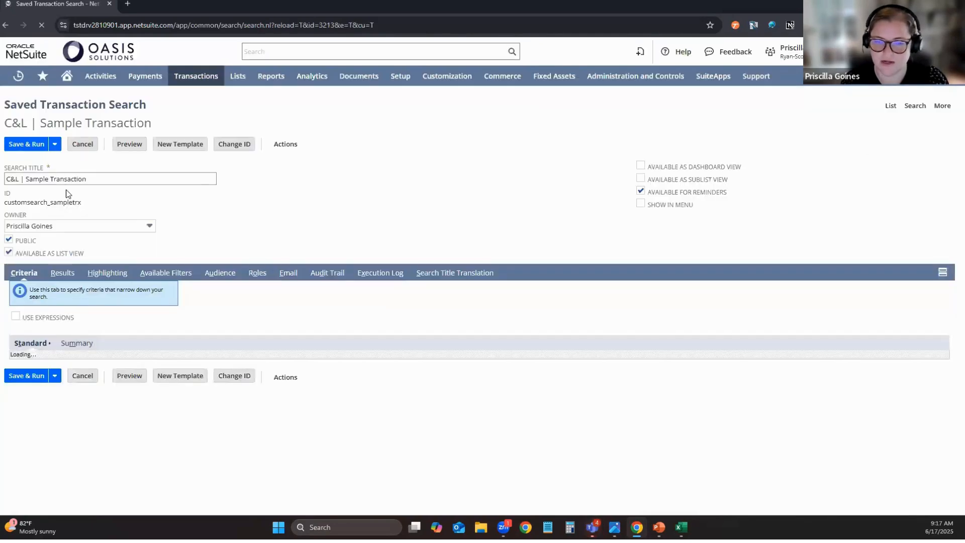
left_click(60, 272)
scroll(322, 392, "down", 5)
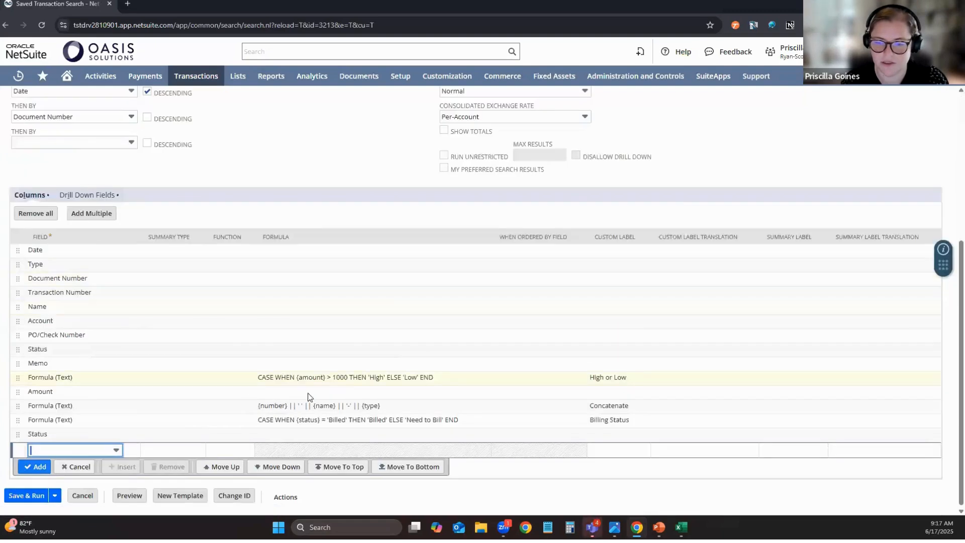
left_click(341, 378)
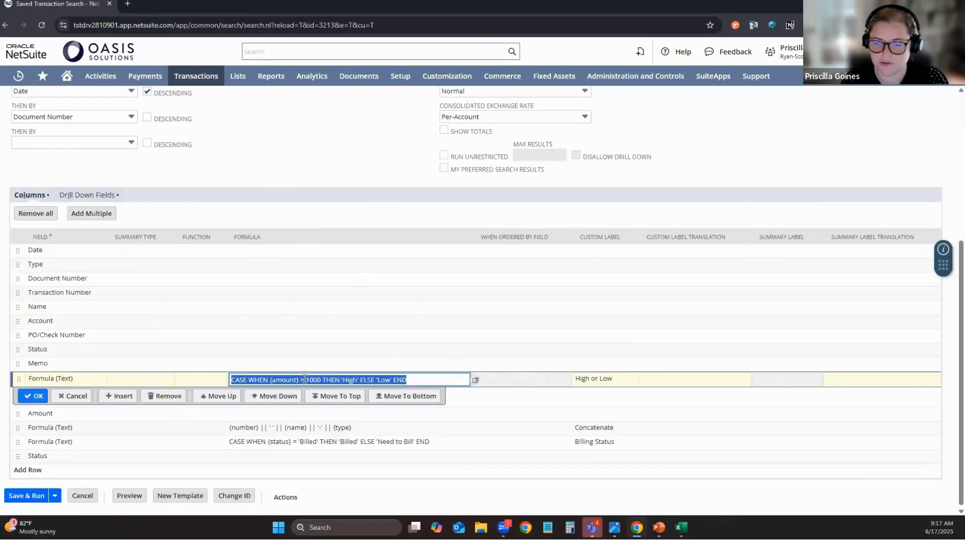
left_click(304, 380)
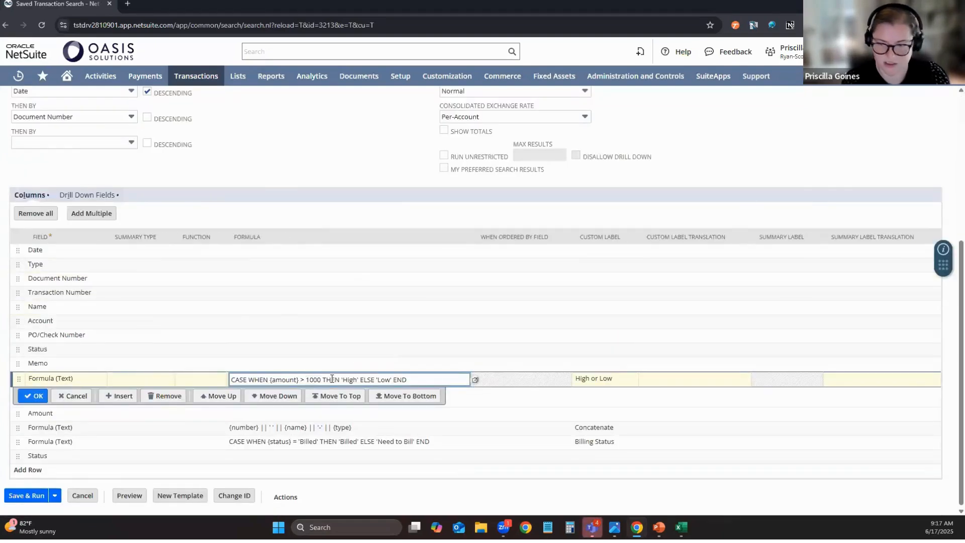
type("=")
left_click(33, 396)
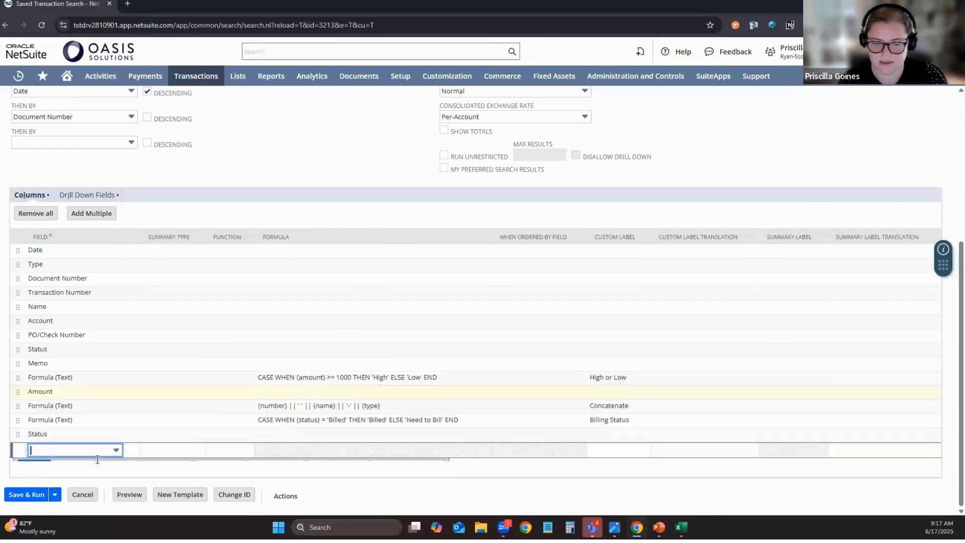
left_click(128, 499)
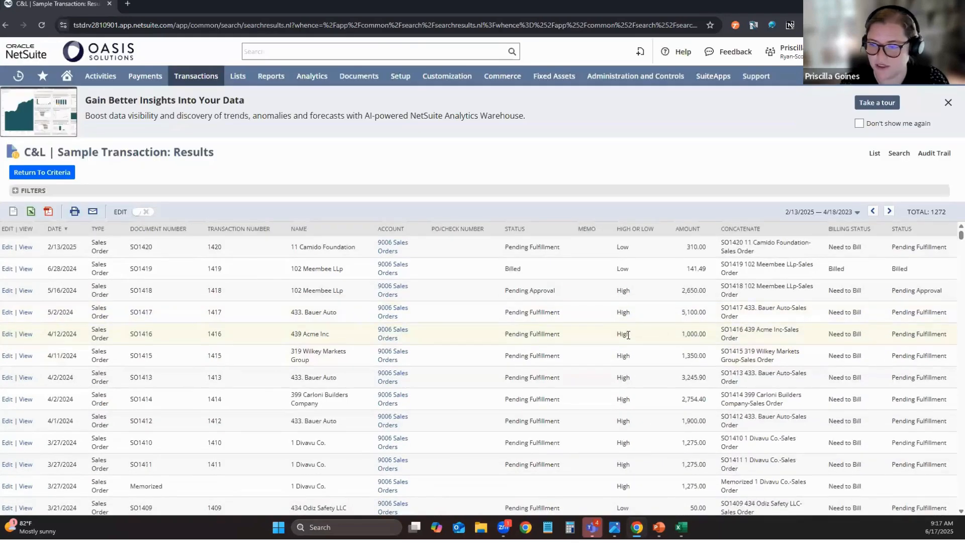
double_click(614, 335)
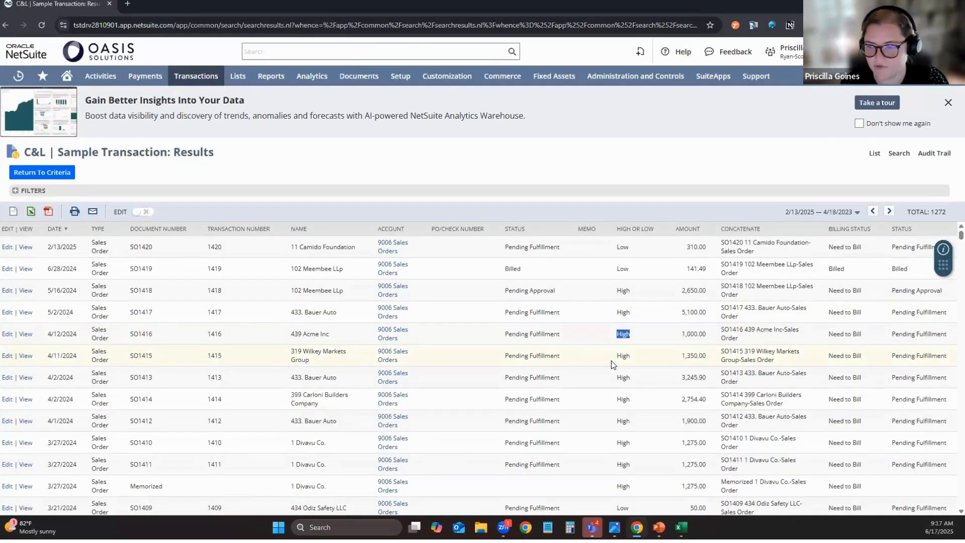
Return to the search's Results column setup and preview the results again.
left_click(48, 176)
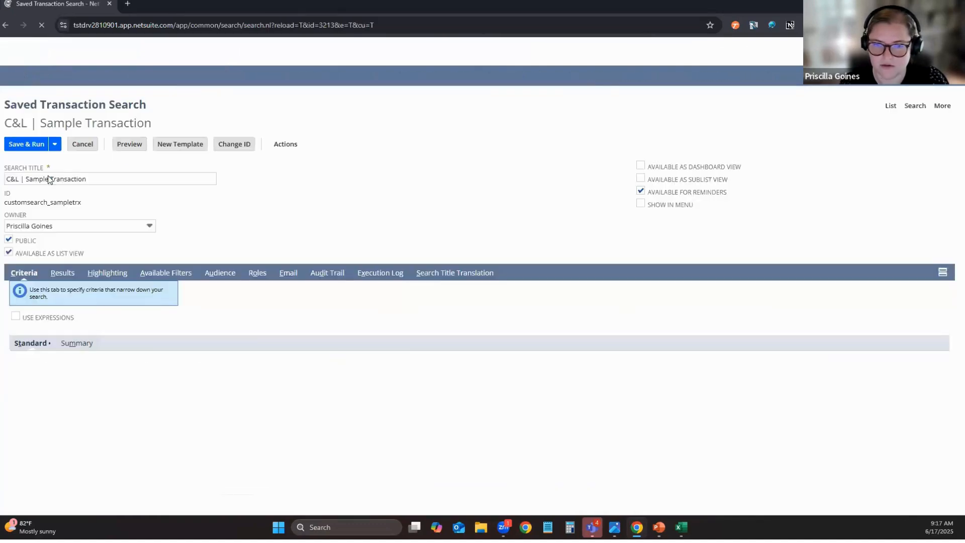
left_click(56, 273)
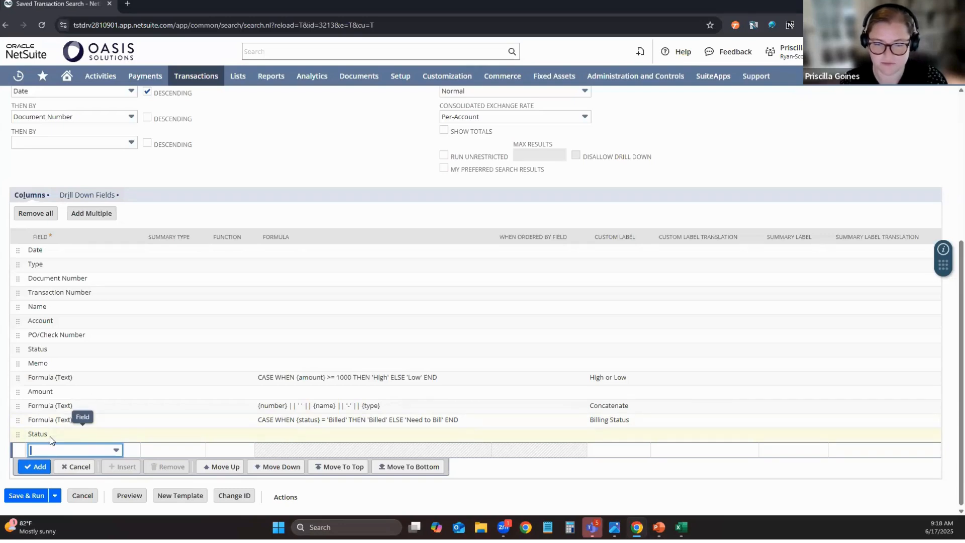
left_click(129, 501)
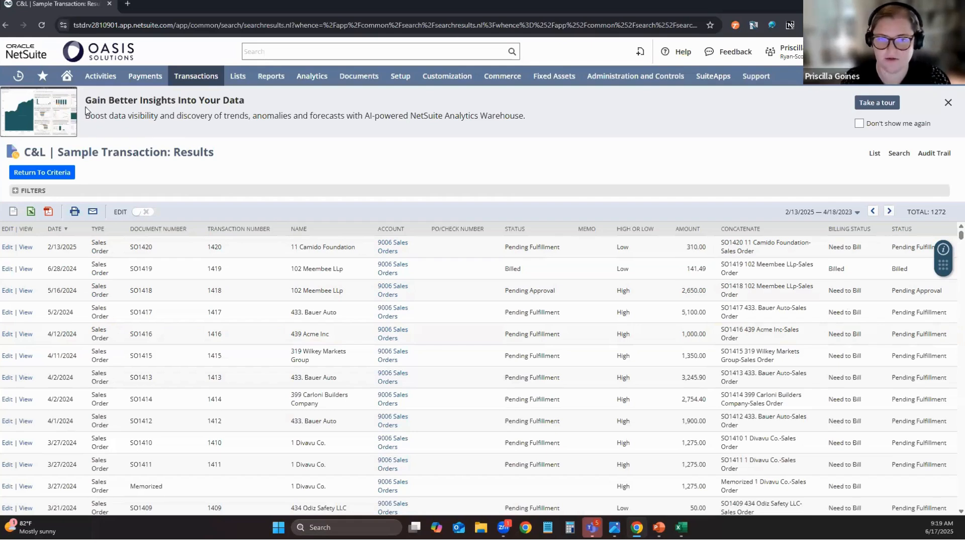
Open the OAS | TRX | Ship Date Change search from the home dashboard reminders and edit it.
mouse_move(72, 81)
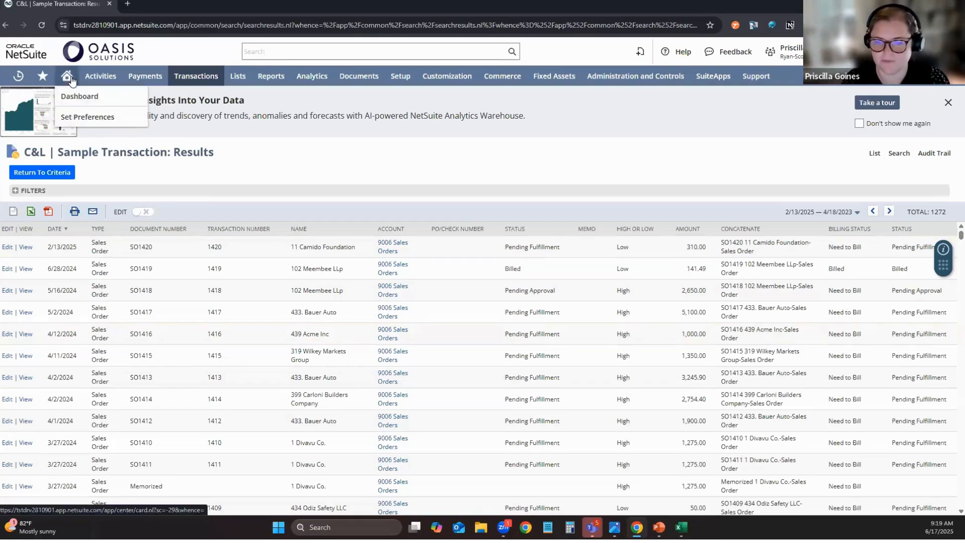
left_click(72, 81)
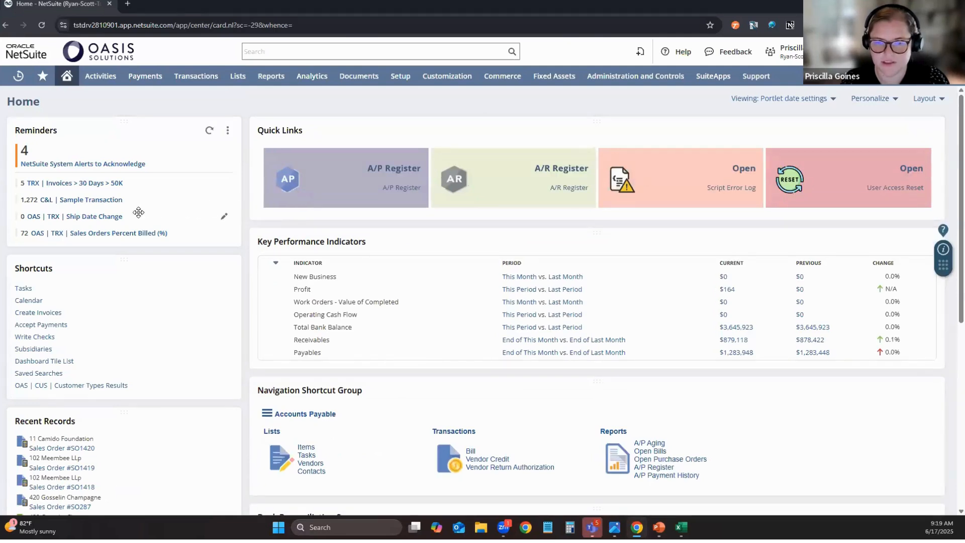
left_click(110, 217)
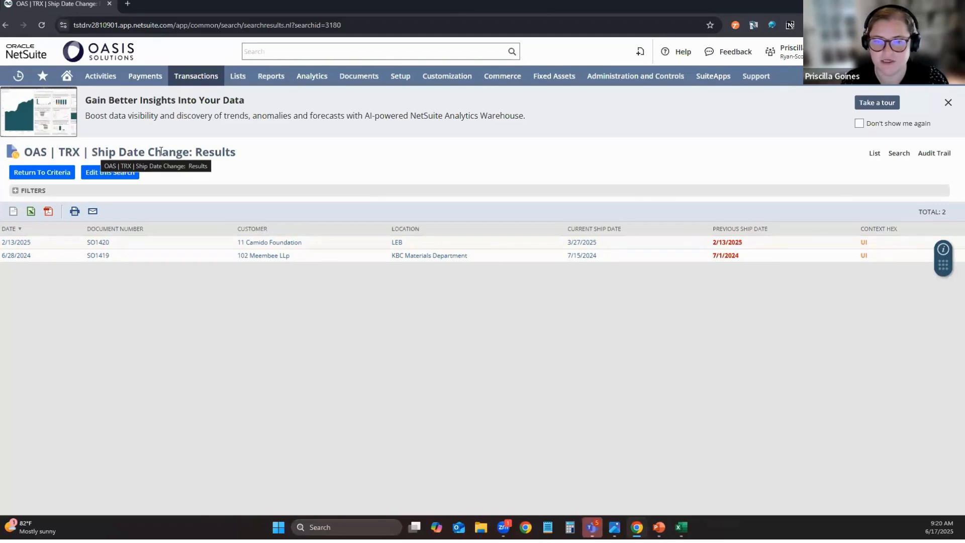
left_click(103, 174)
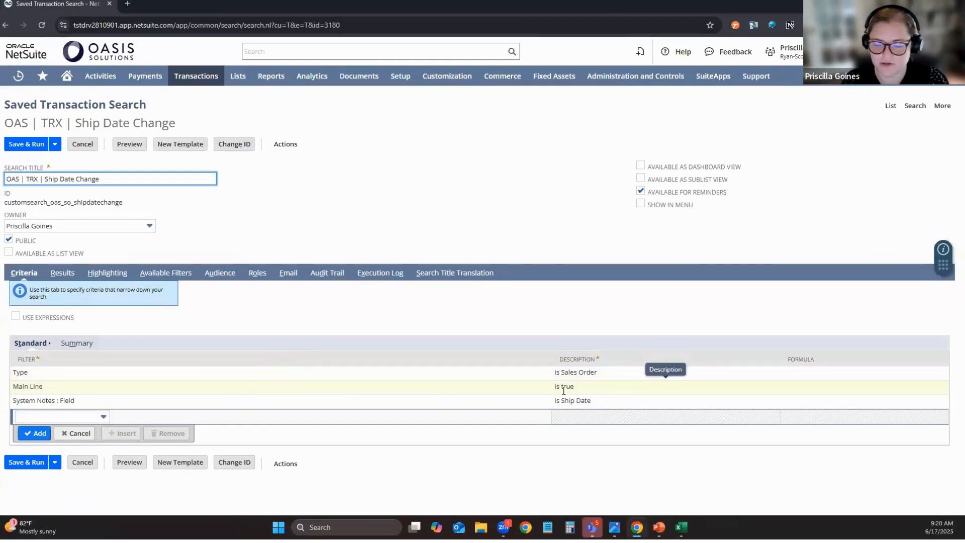
left_click(102, 418)
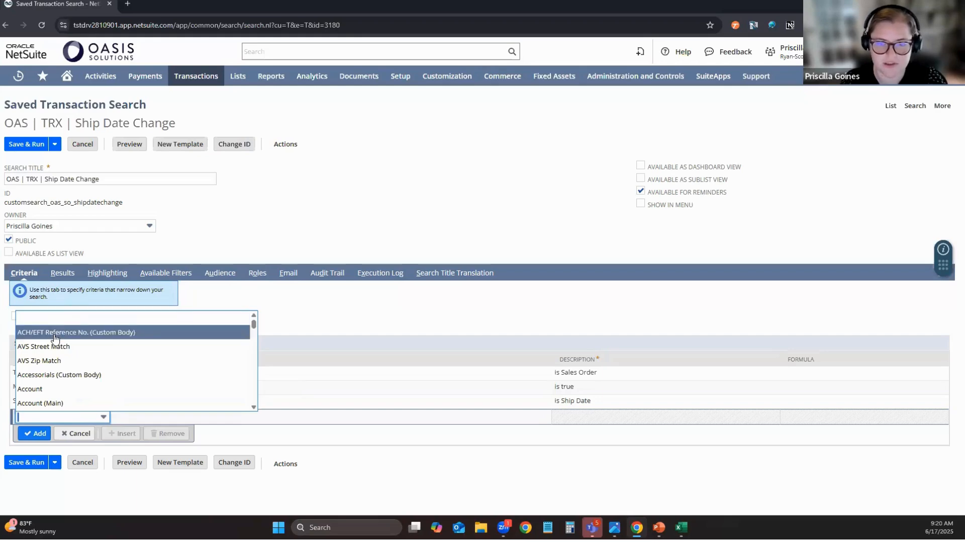
left_click_drag(9, 106, 106, 115)
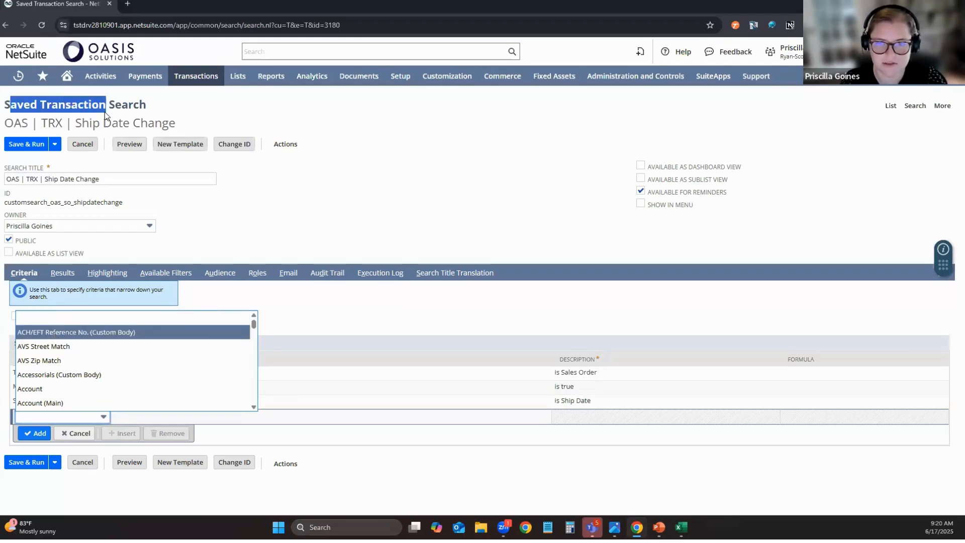
left_click(64, 417)
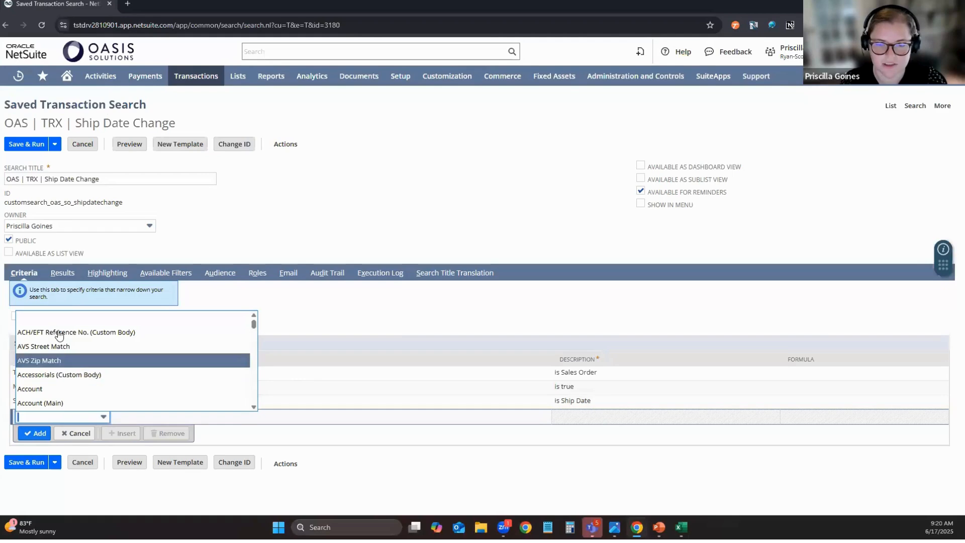
scroll(250, 360, "down", 3)
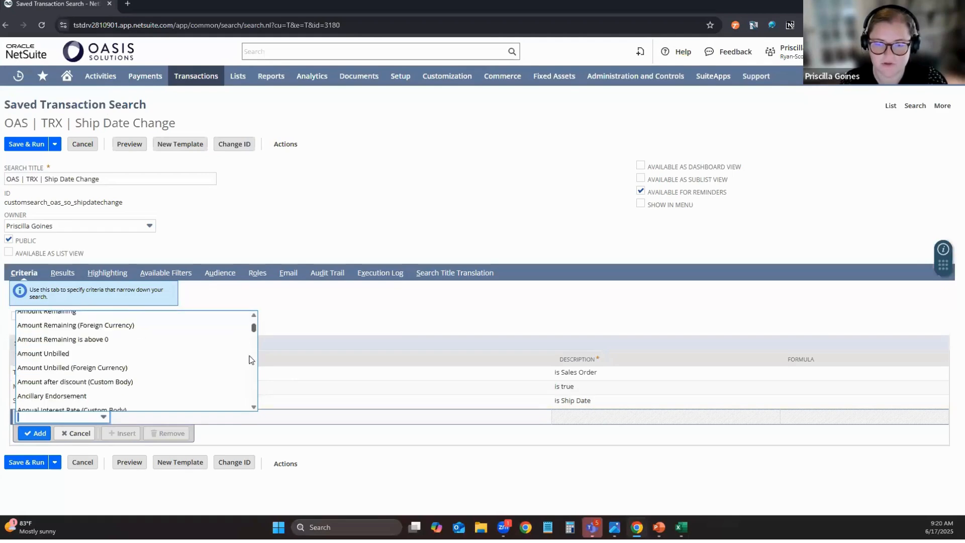
scroll(249, 360, "down", 20)
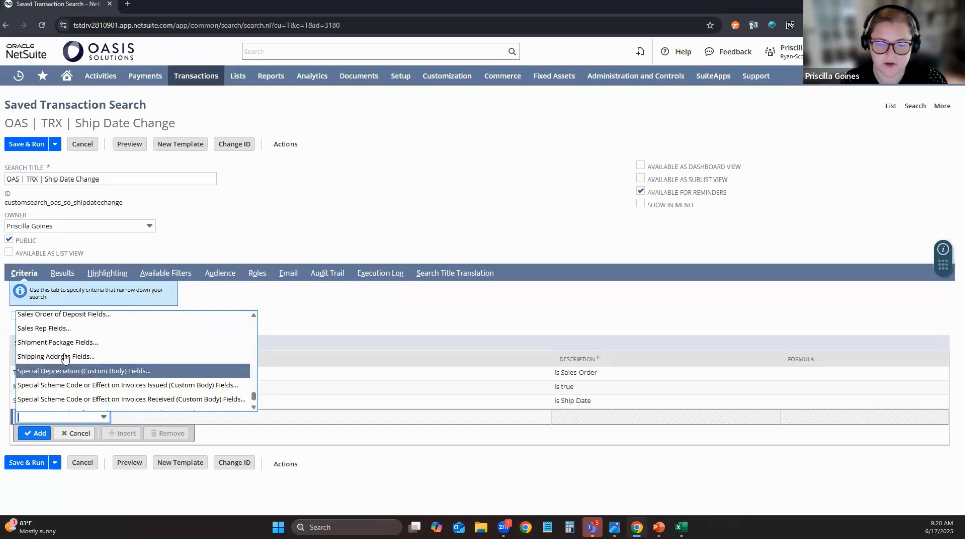
scroll(70, 341, "up", 1)
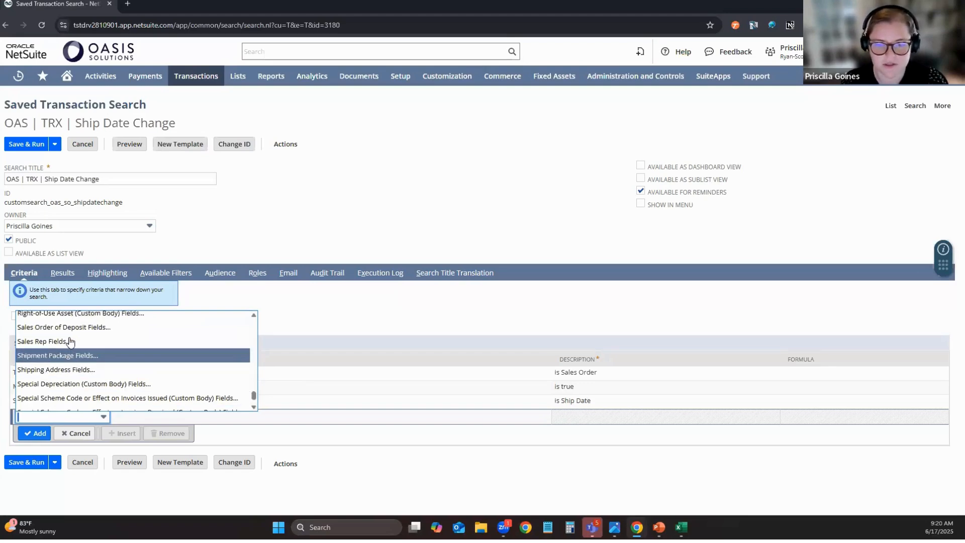
scroll(71, 342, "up", 3)
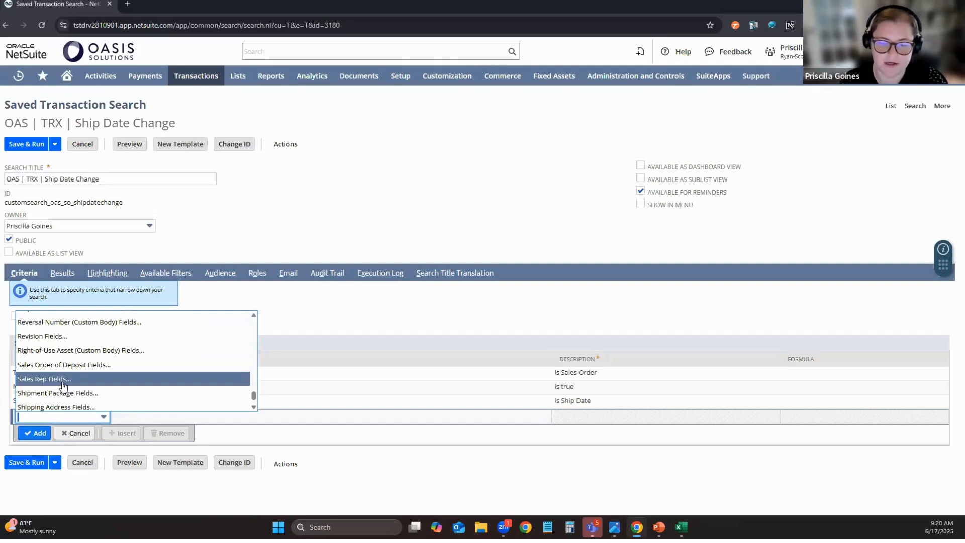
scroll(63, 385, "down", 5)
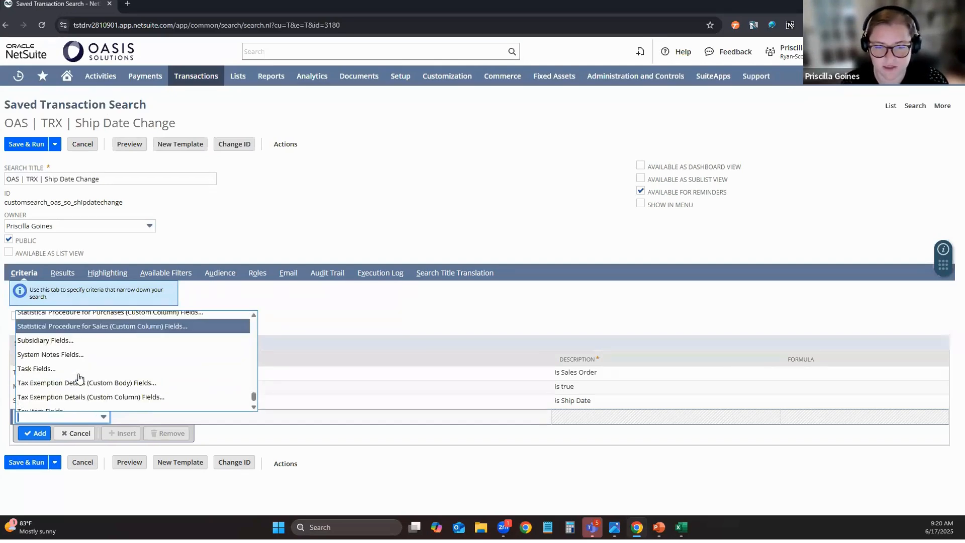
left_click(40, 359)
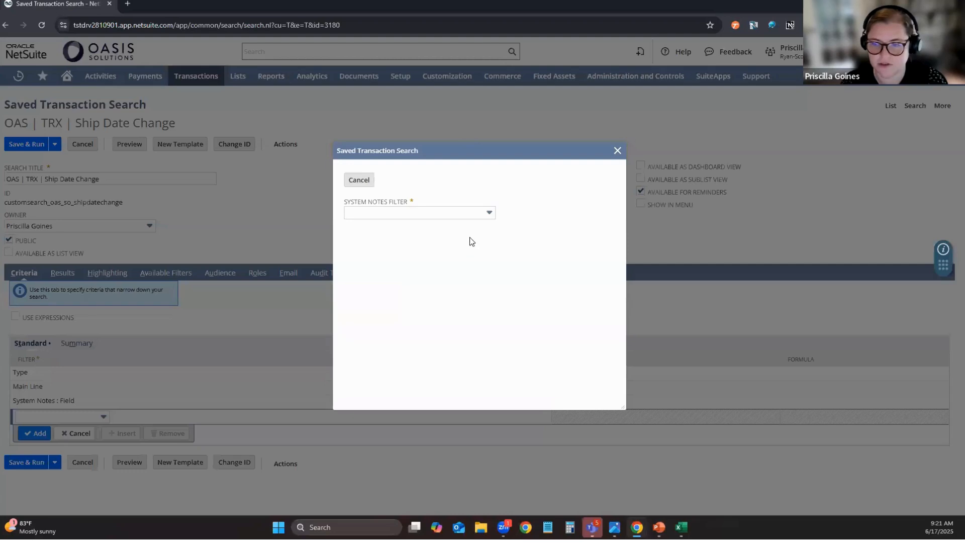
left_click(464, 219)
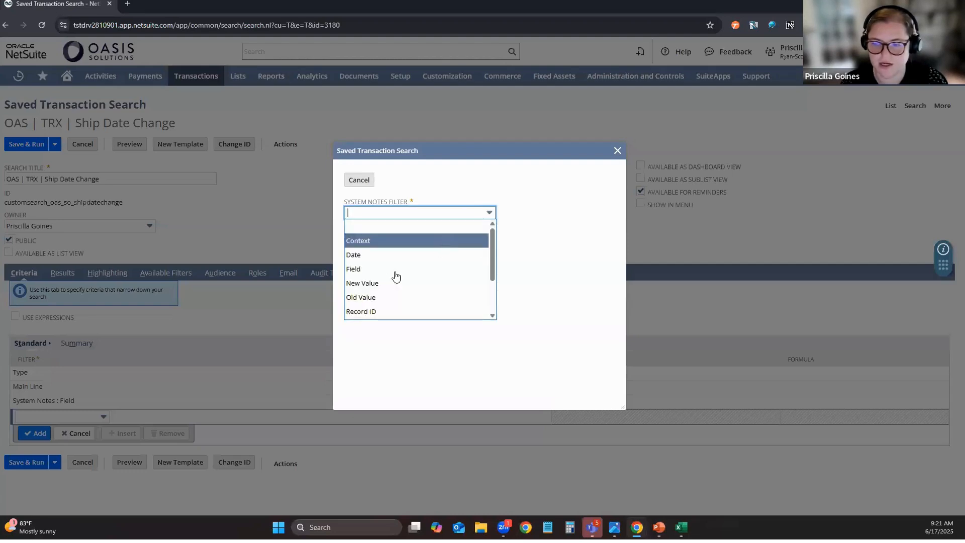
left_click(364, 269)
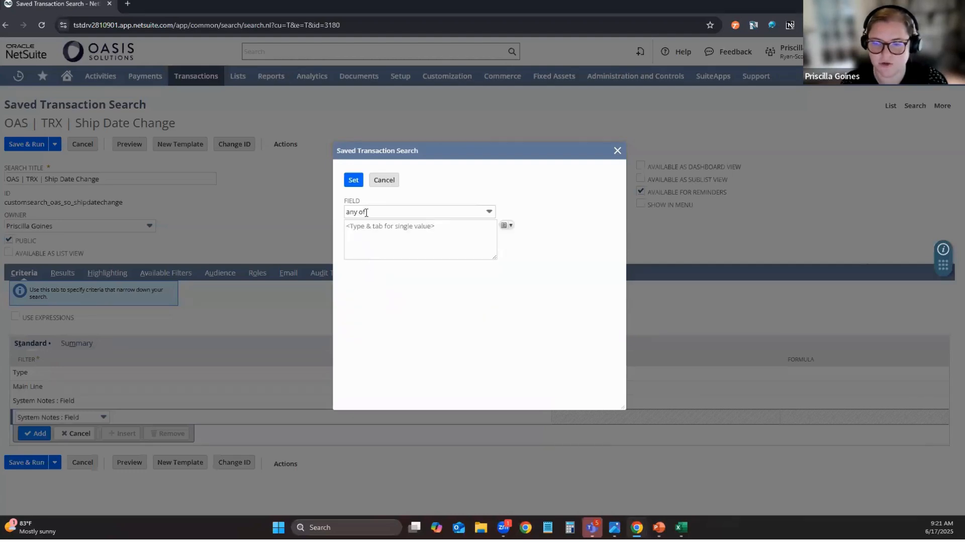
left_click(396, 184)
left_click(75, 434)
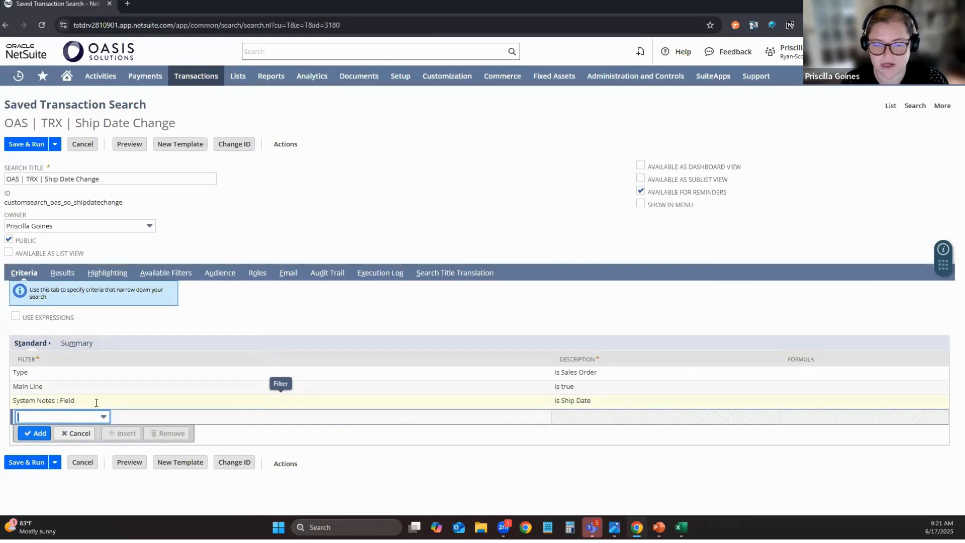
Preview the Ship Date Change search from its Results setup and drill into sales order SO1420.
left_click(62, 272)
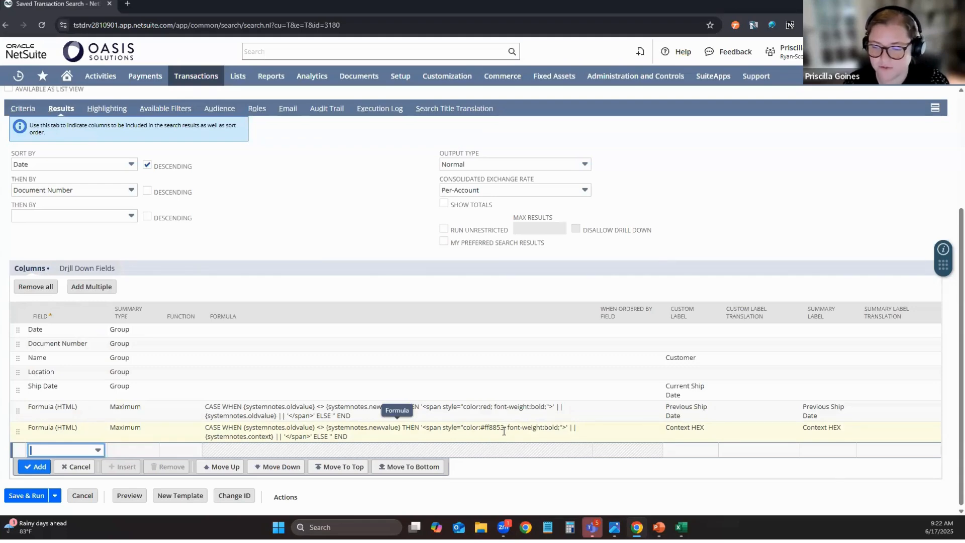
left_click(124, 495)
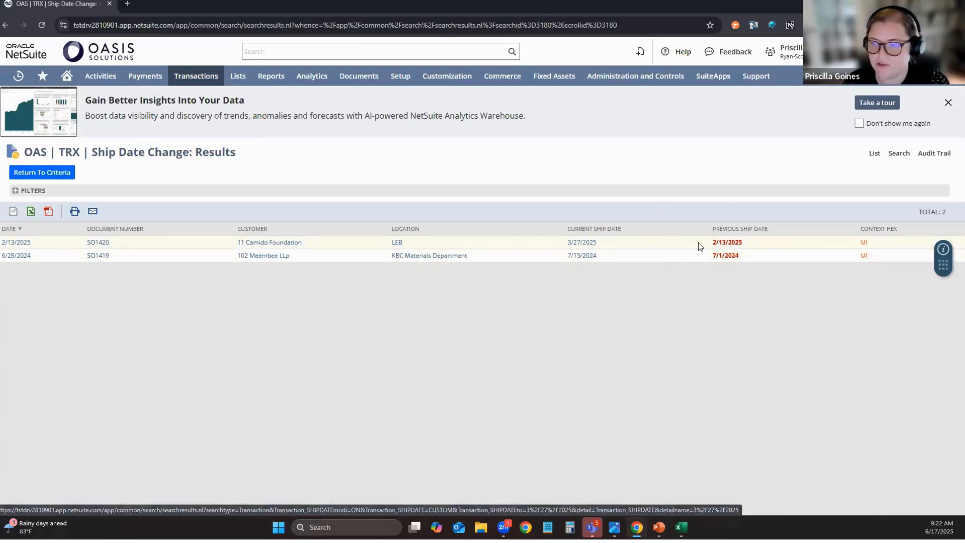
left_click(98, 242)
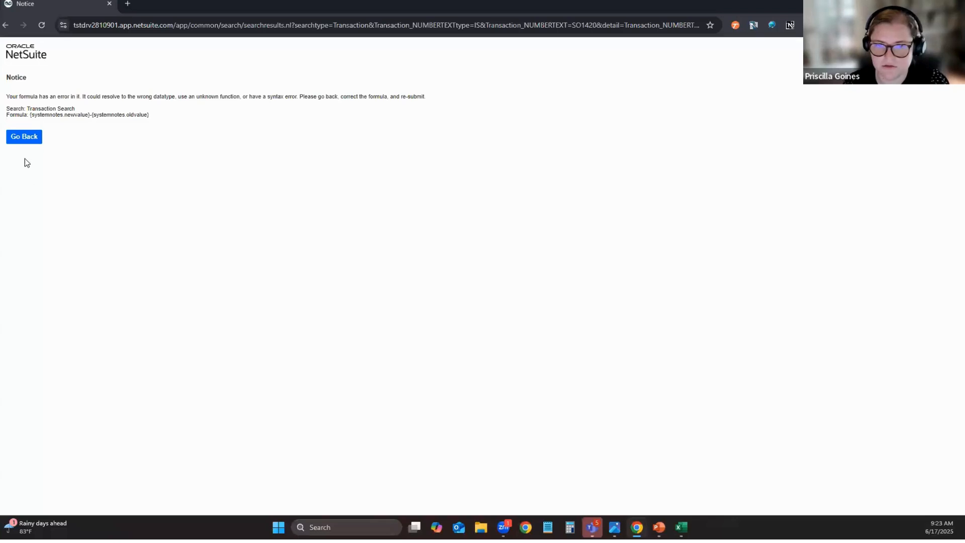
Go back from the formula error notice and resubmit to reload the Ship Date Change results.
left_click(26, 138)
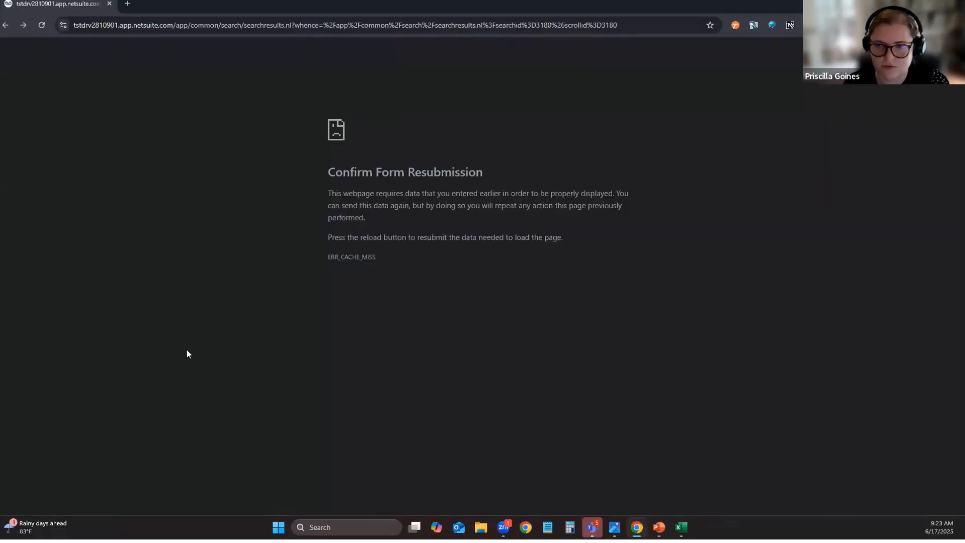
left_click(42, 25)
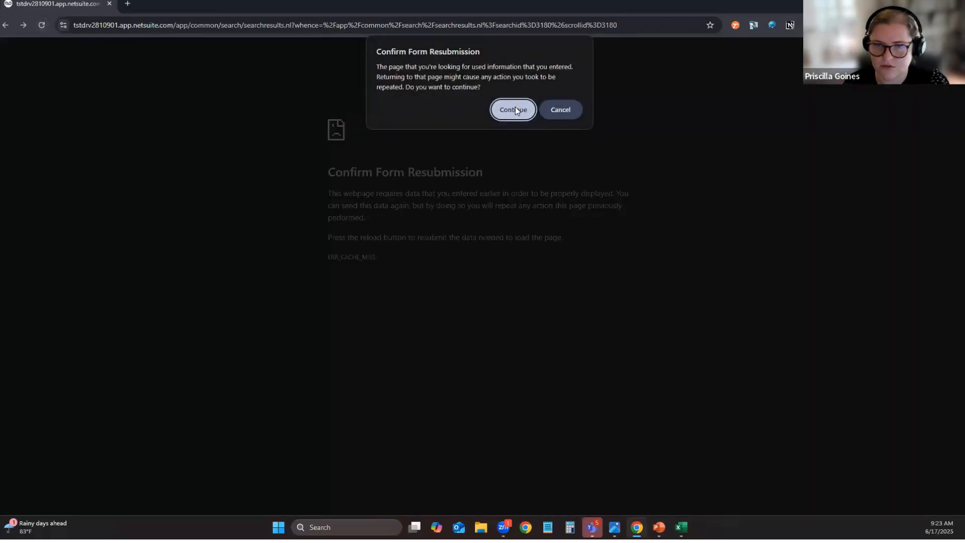
left_click(514, 110)
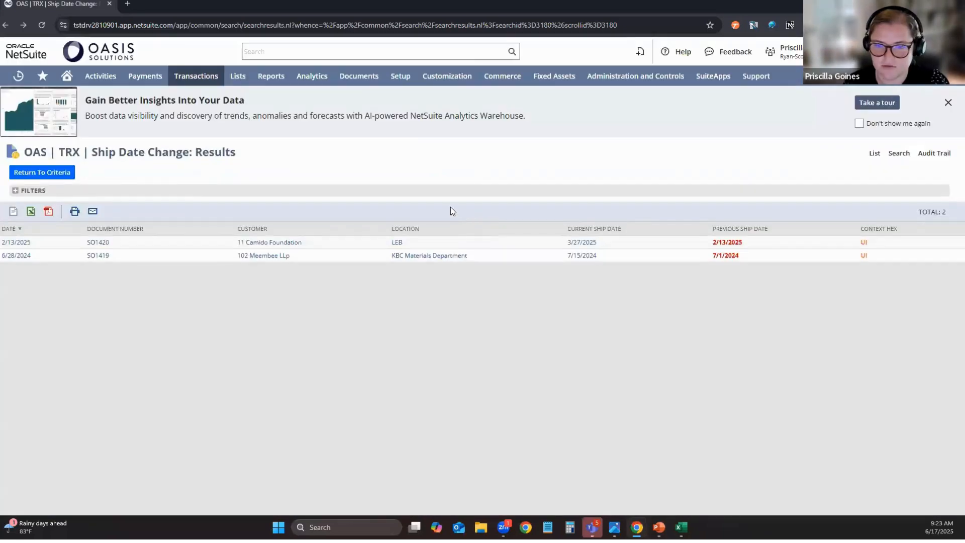
Try to drill into sales order SO1419, then go back and reload the search results.
left_click(104, 255)
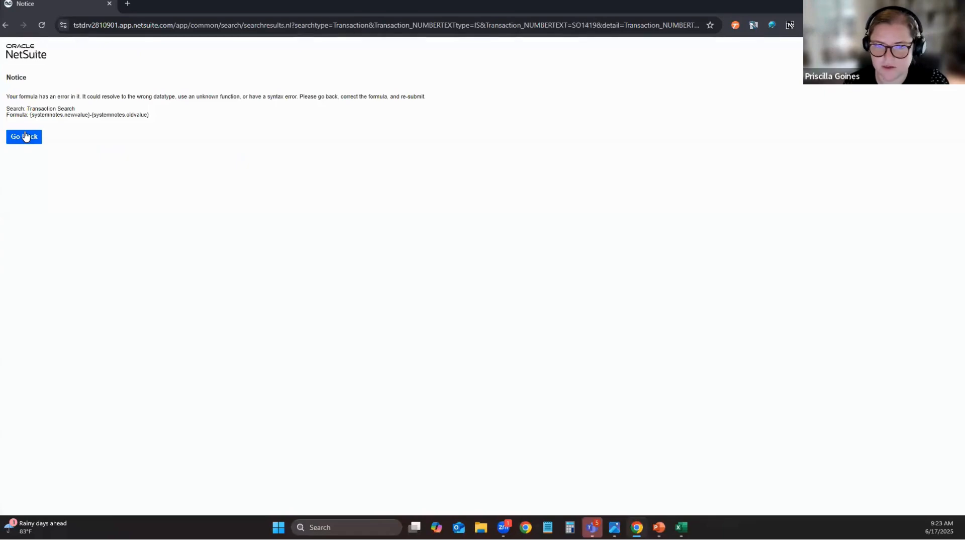
left_click(25, 134)
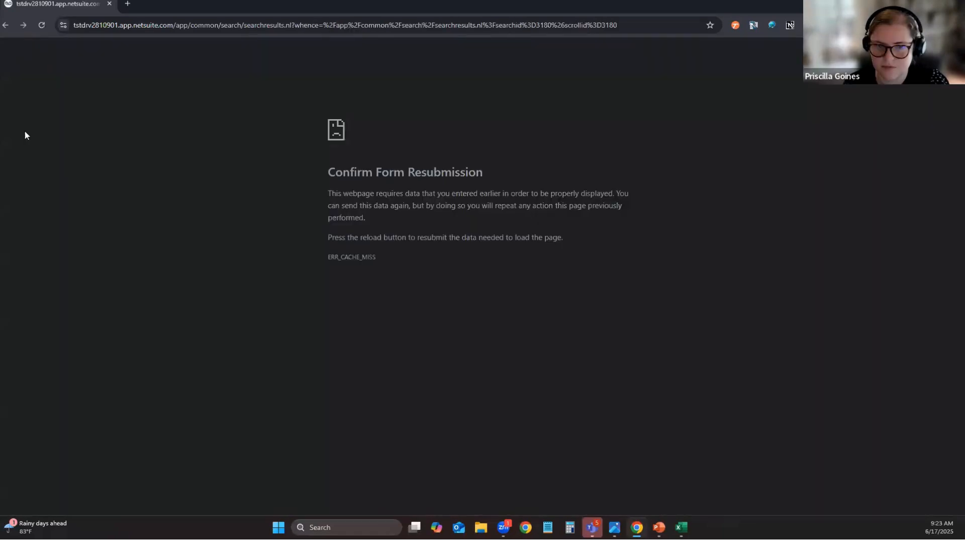
left_click(43, 25)
key("Return")
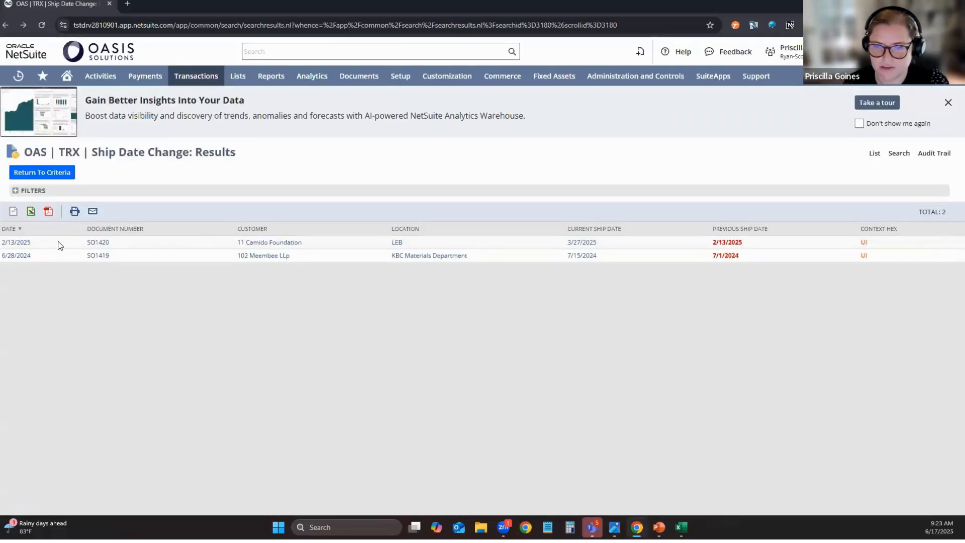
Remove the highlighting condition Formula (Numeric) is greater than 30 from the search and preview its results.
left_click(31, 172)
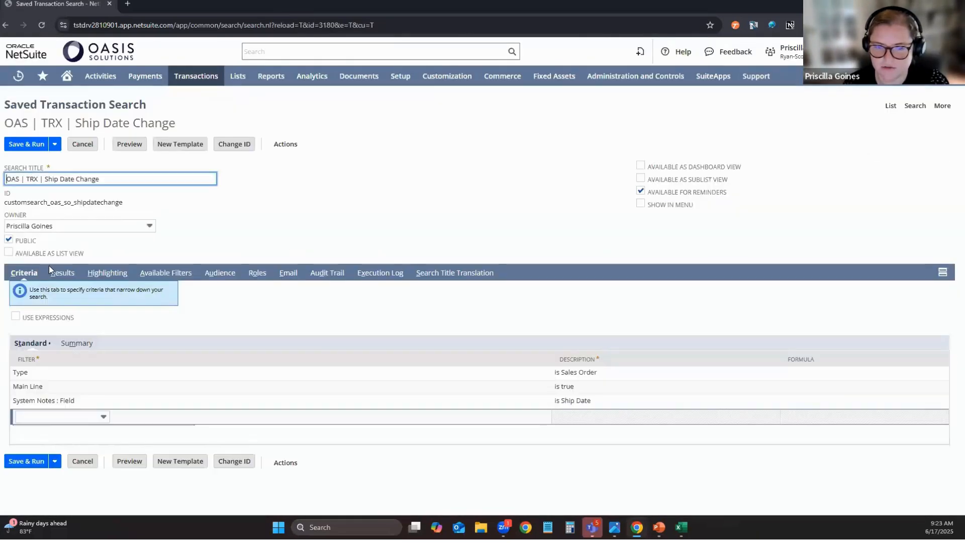
left_click(62, 272)
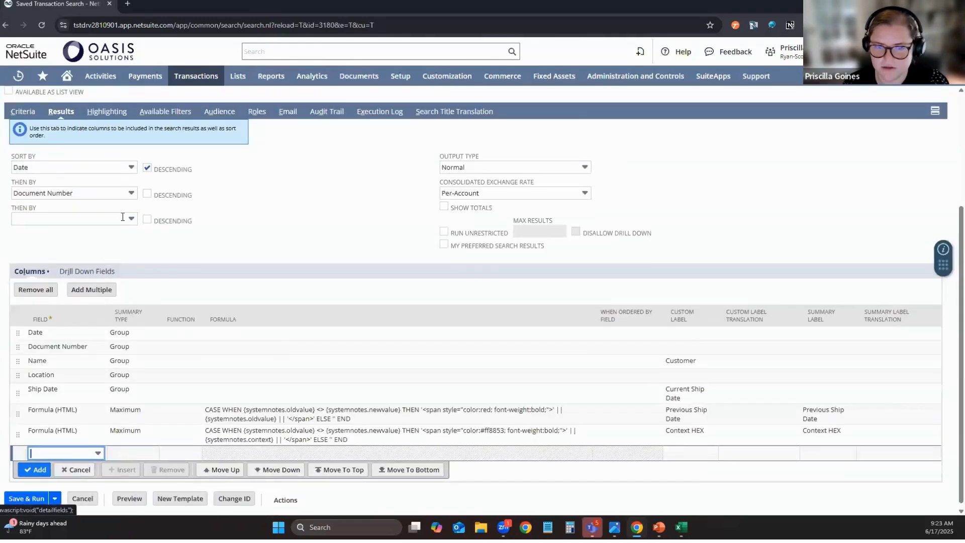
scroll(106, 241, "up", 2)
left_click(113, 209)
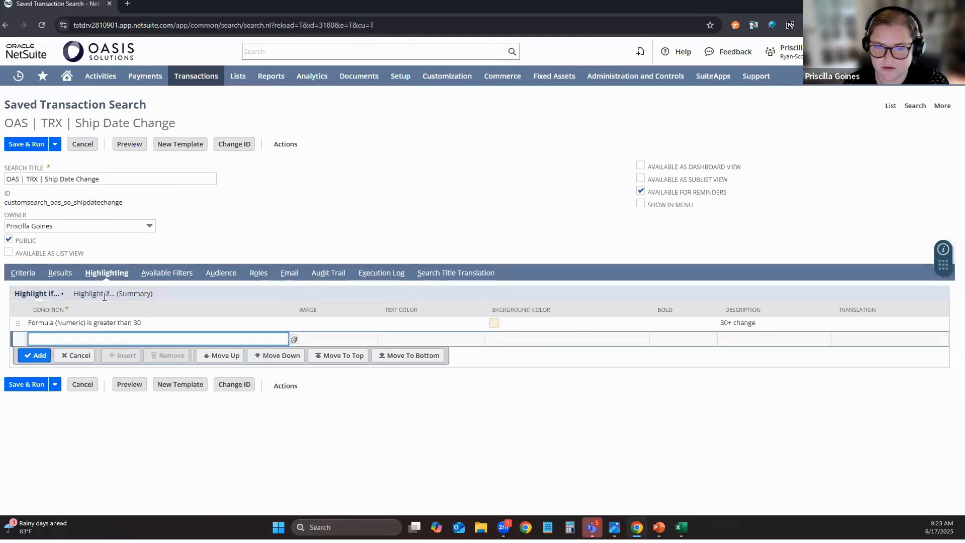
left_click(150, 323)
left_click(169, 344)
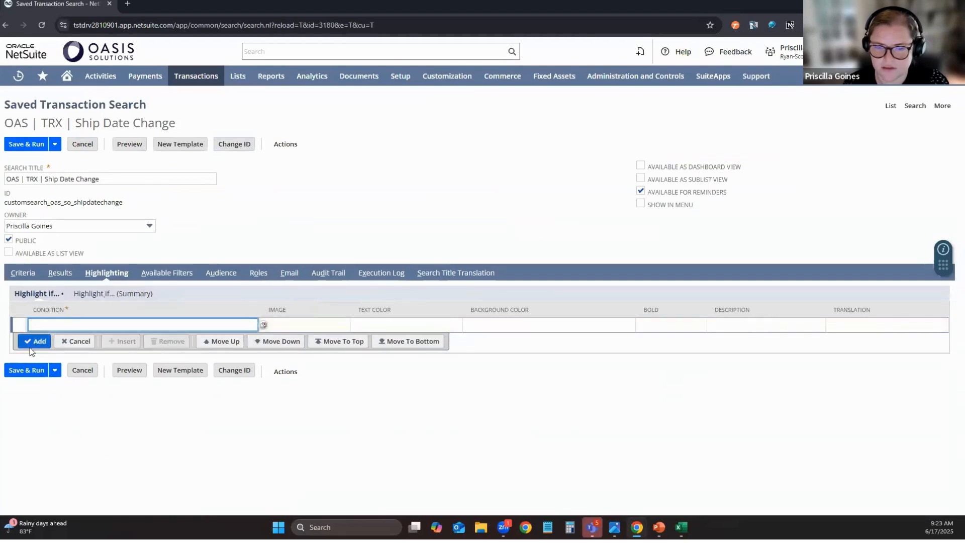
left_click(31, 343)
left_click(565, 89)
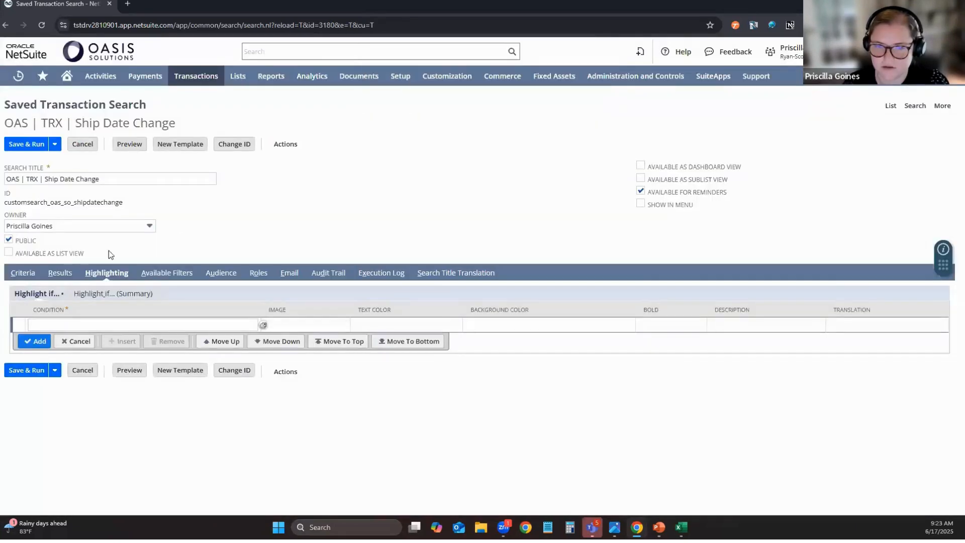
left_click(60, 273)
scroll(194, 355, "down", 3)
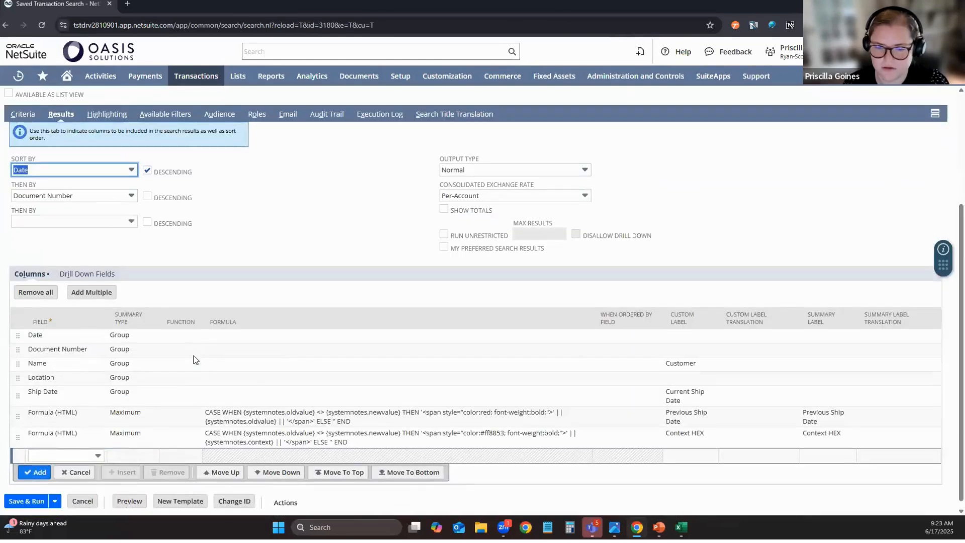
left_click(132, 495)
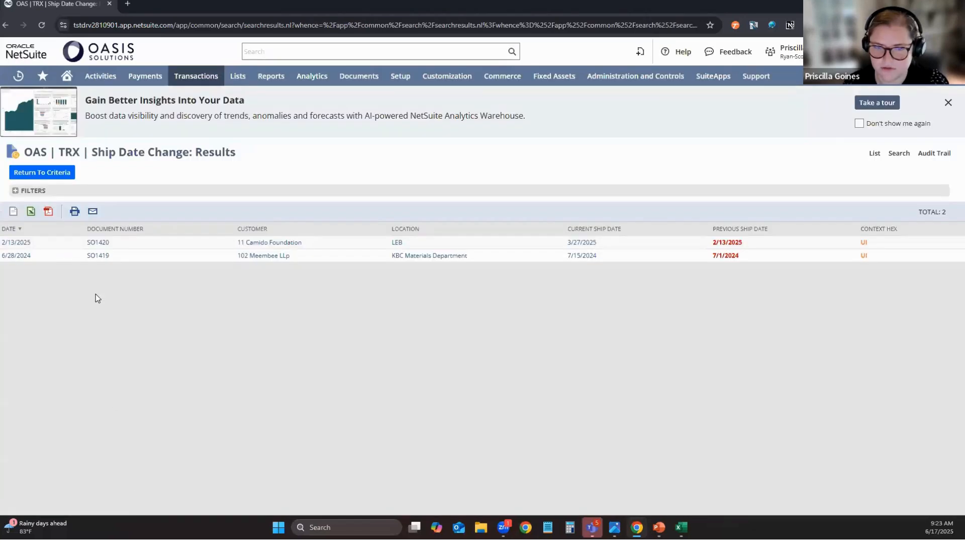
Drill into the SO1420 and SO1419 results in turn, returning to the summary each time.
left_click(101, 245)
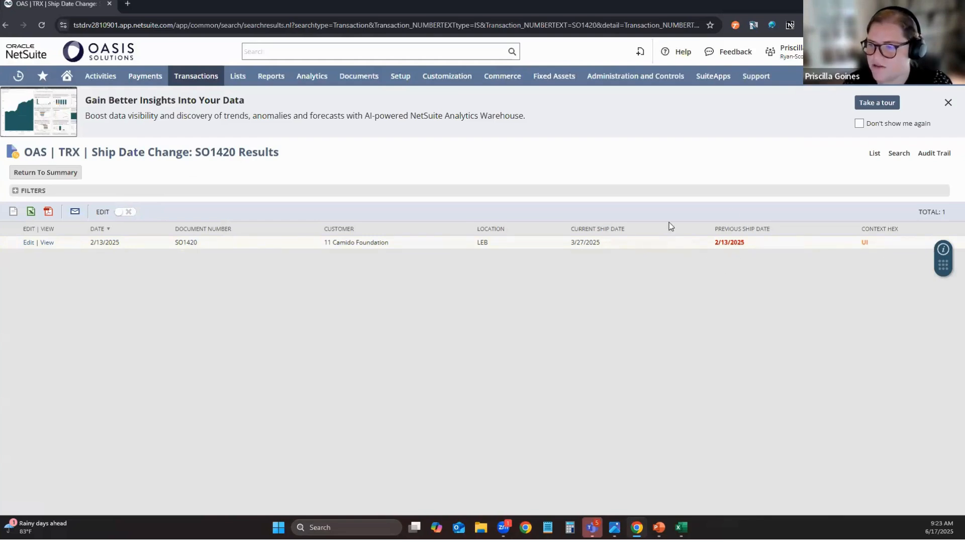
left_click(71, 175)
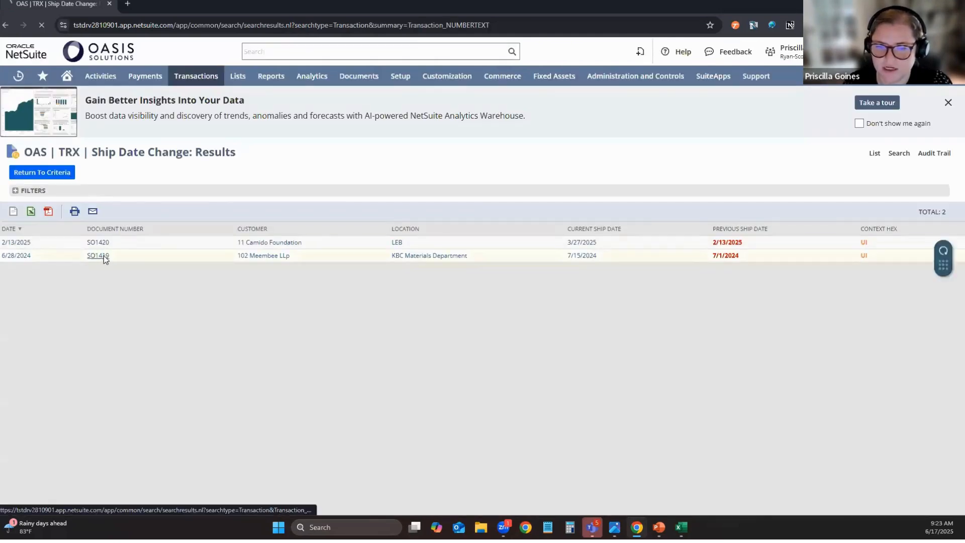
left_click(103, 256)
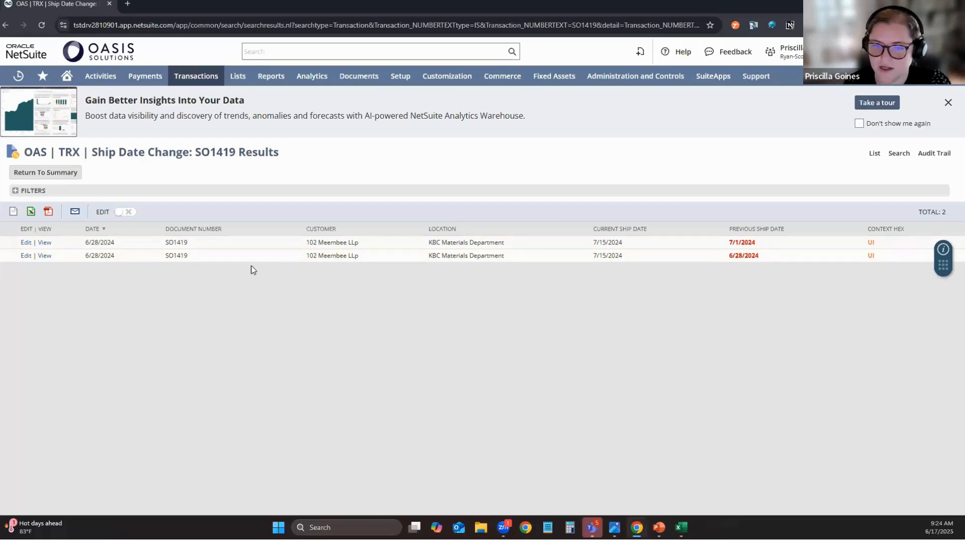
left_click(75, 182)
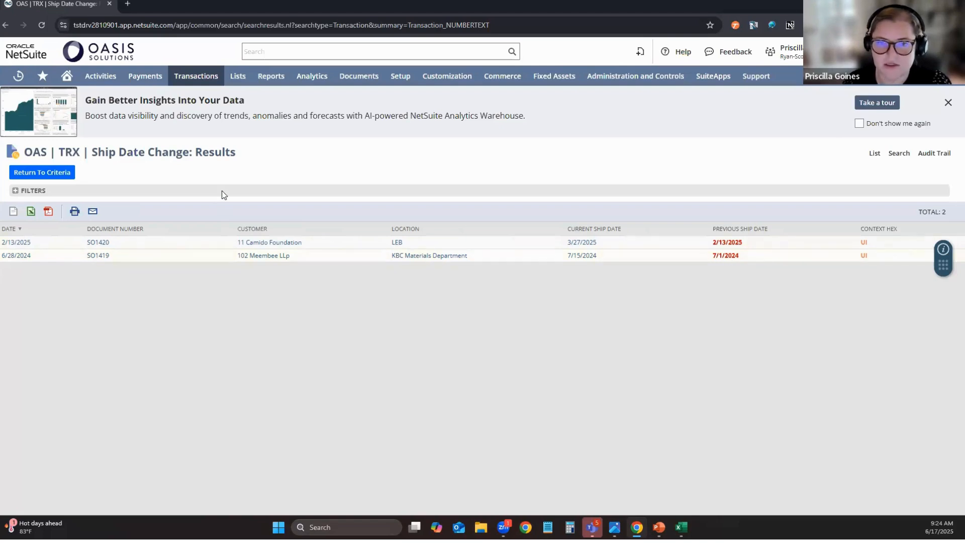
Open the OAS | TRX | Sales Orders Percent Billed (%) search from the home reminders and examine its result columns.
left_click(67, 76)
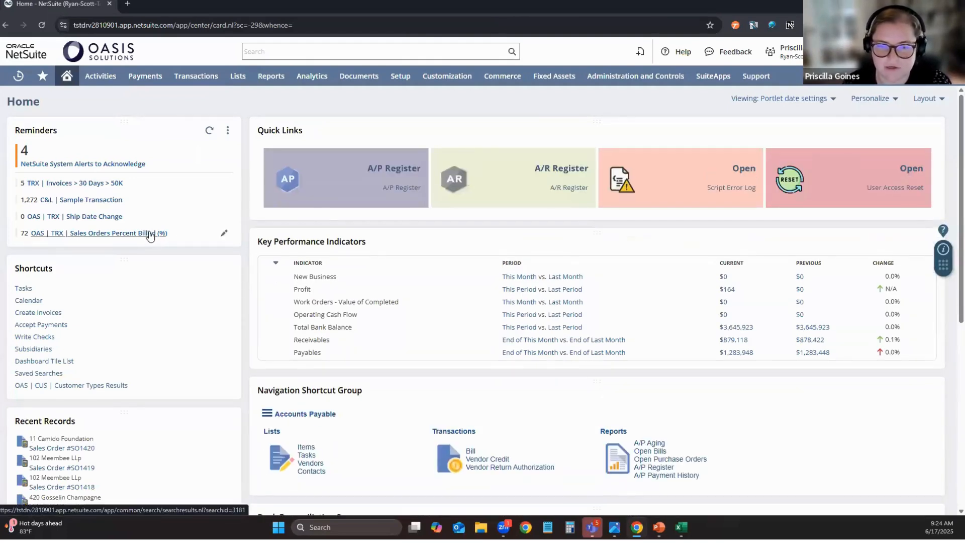
left_click(150, 233)
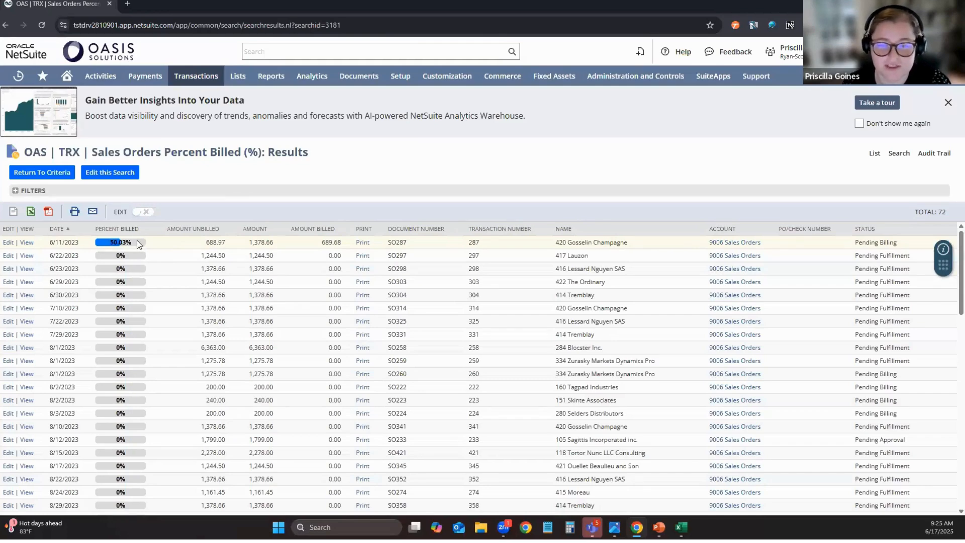
left_click(114, 174)
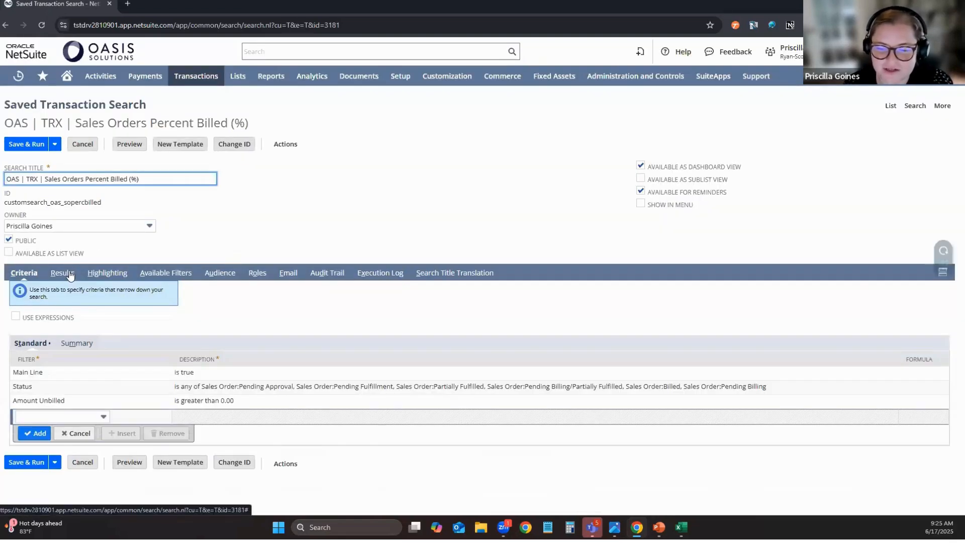
left_click(62, 273)
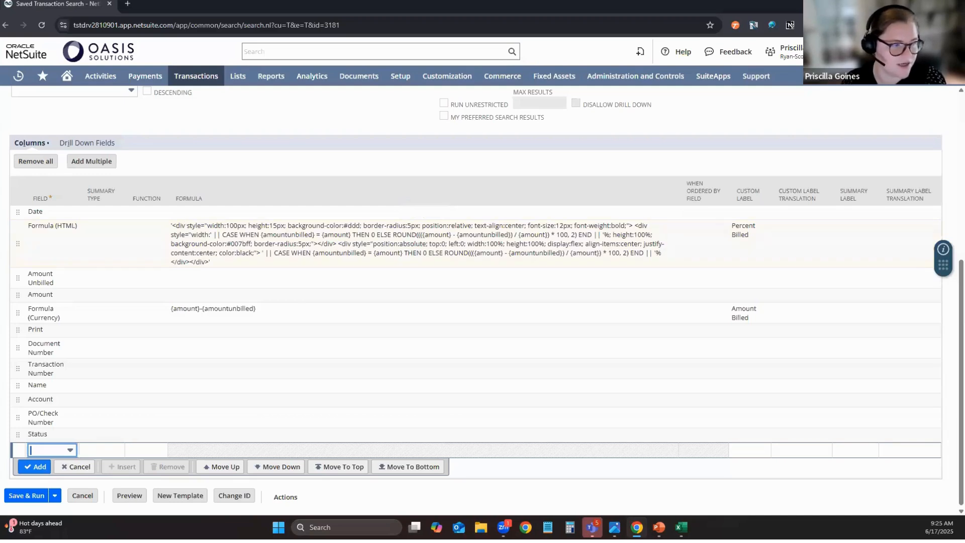
key("alt+Tab")
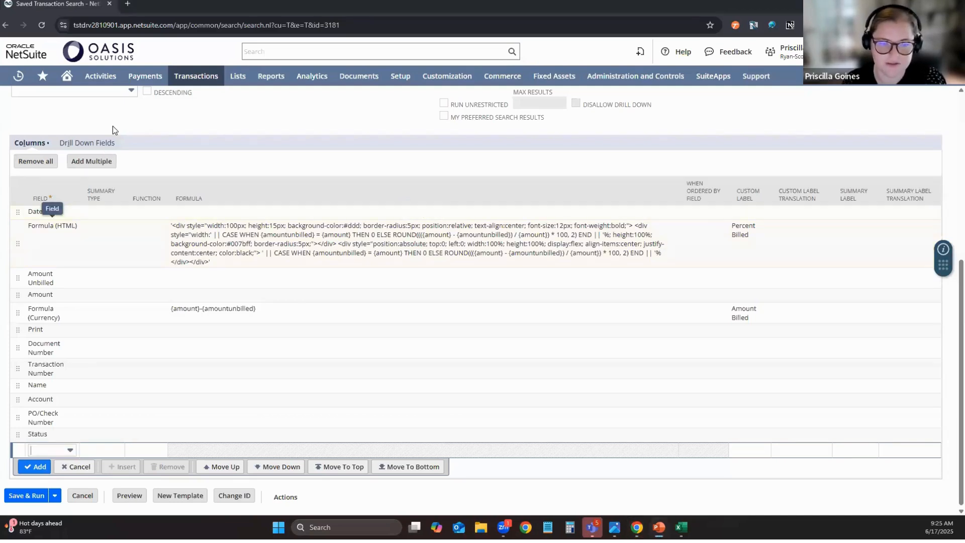
key("alt+Tab")
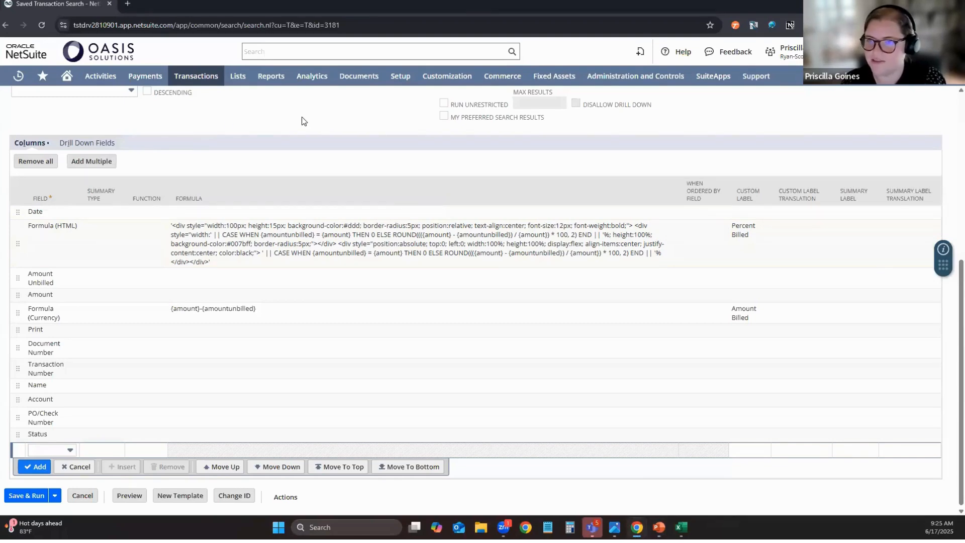
Reopen the Ship Date Change search from the home reminders and try drilling into SO1419 again.
left_click(67, 76)
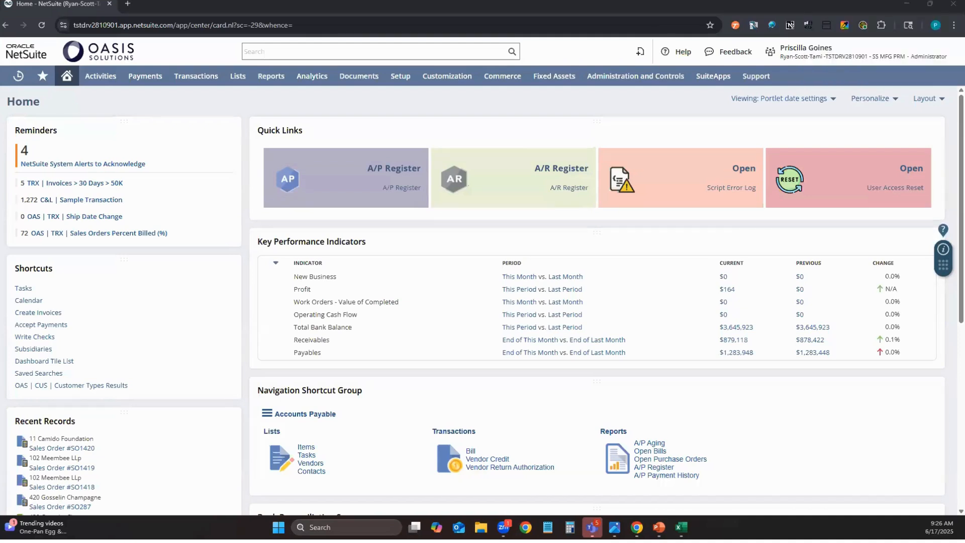
left_click(107, 217)
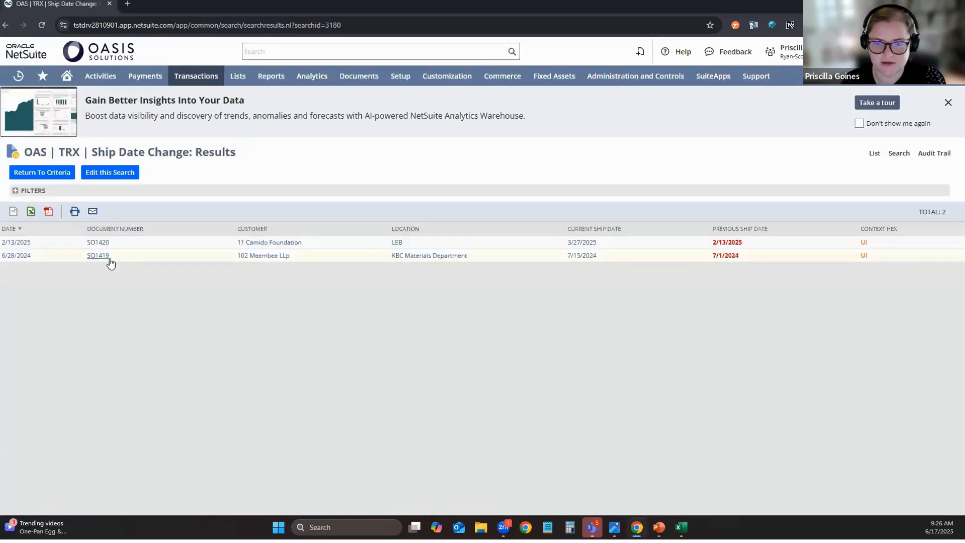
left_click(109, 258)
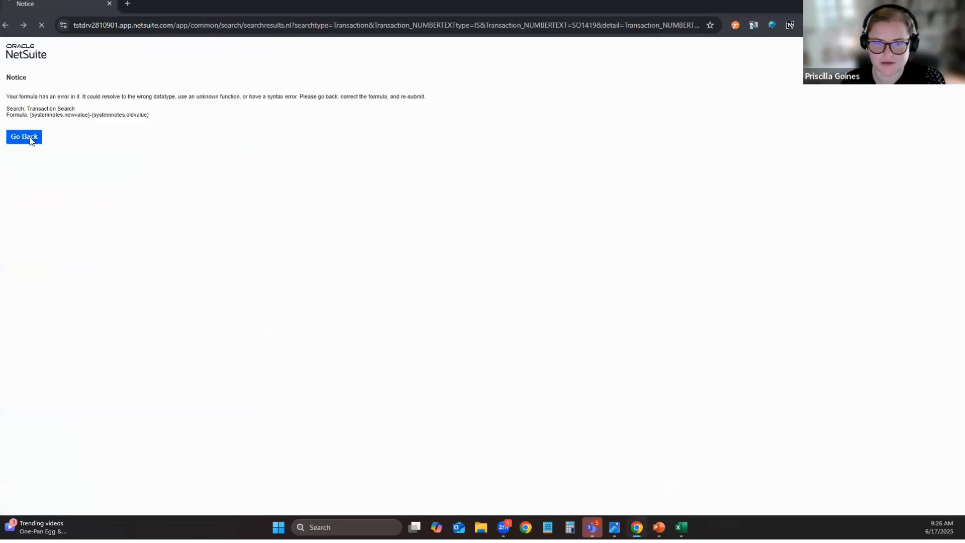
left_click(30, 137)
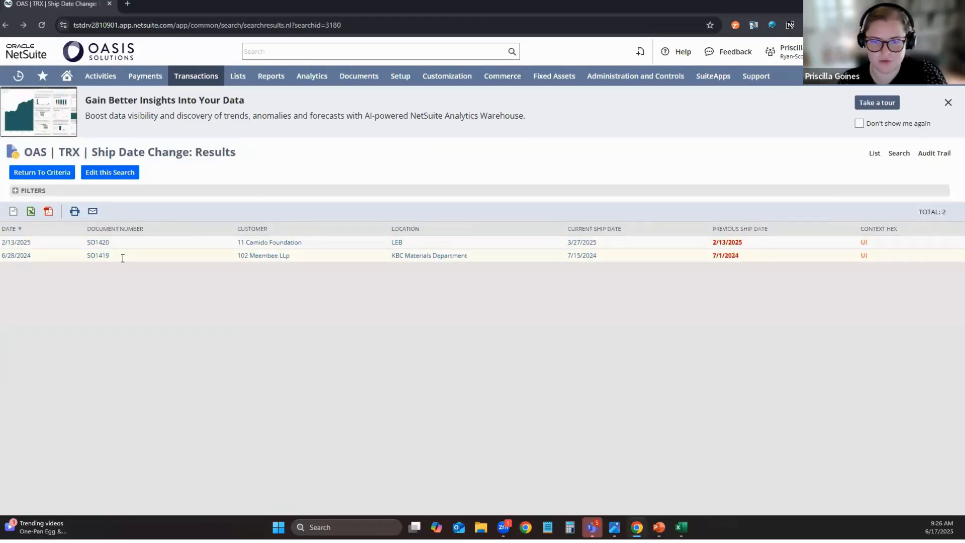
Copy the SO1419 document number into the global search and open that sales order.
left_click_drag(111, 256, 88, 258)
key("ctrl+c")
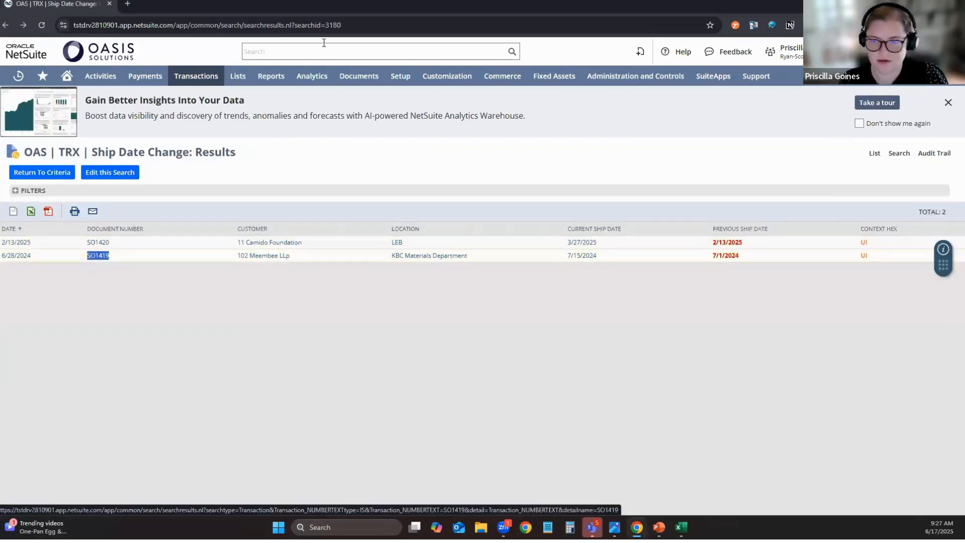
left_click(280, 43)
key("ctrl+v")
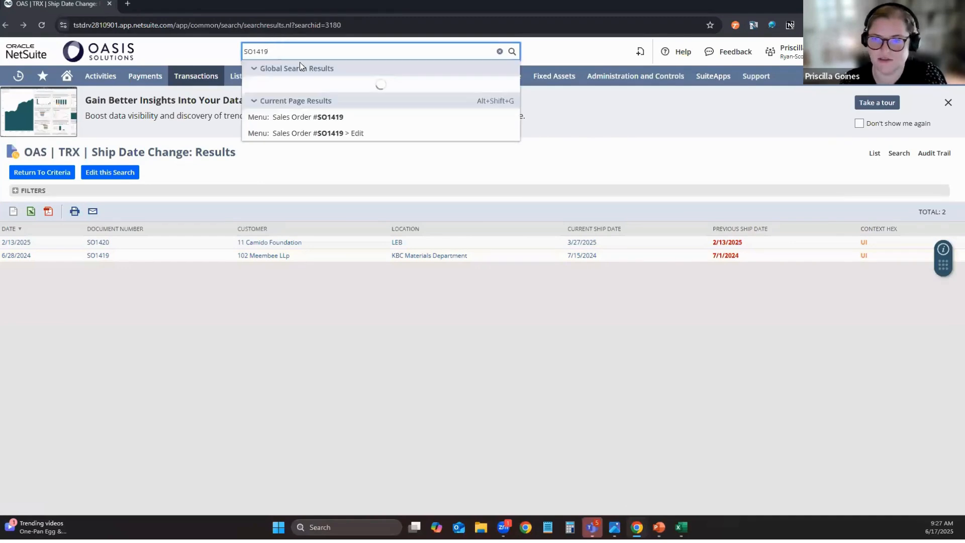
left_click(326, 119)
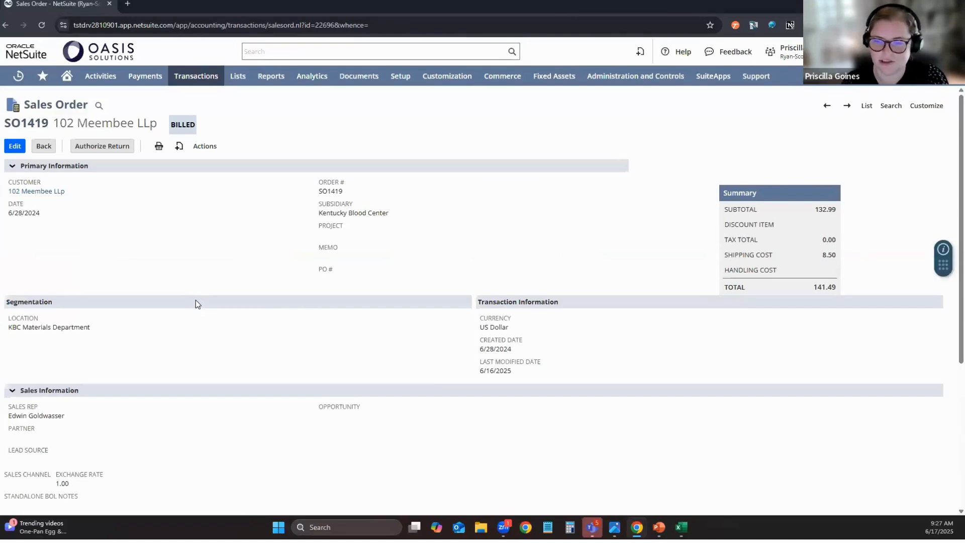
Review the sales order's System Notes under System Information, focusing on the Ship Date change entries.
scroll(167, 260, "down", 3)
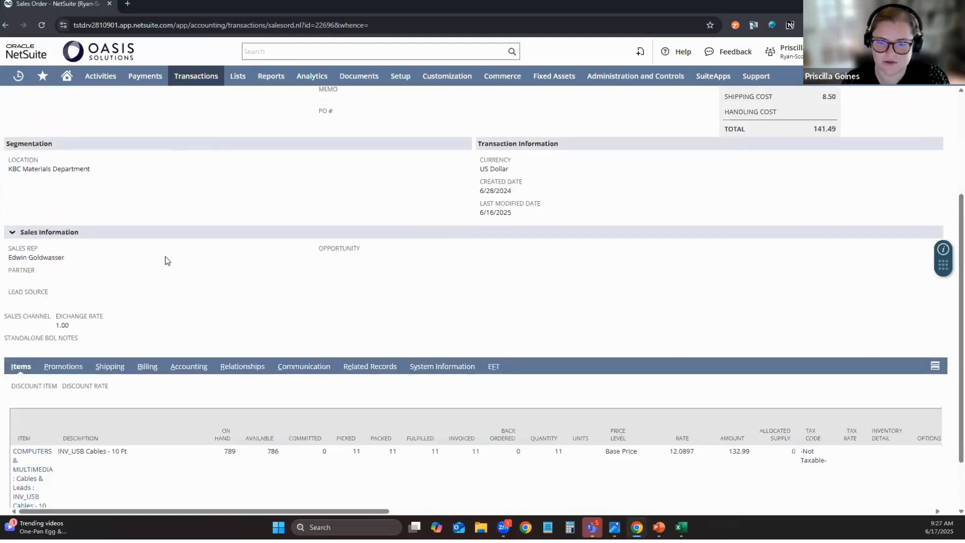
scroll(168, 260, "down", 1)
left_click(434, 300)
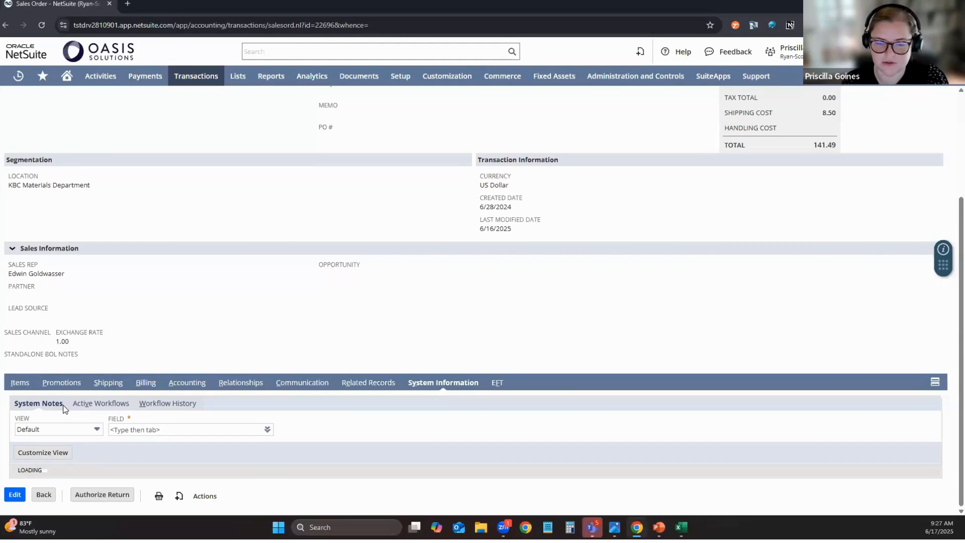
scroll(177, 443, "down", 2)
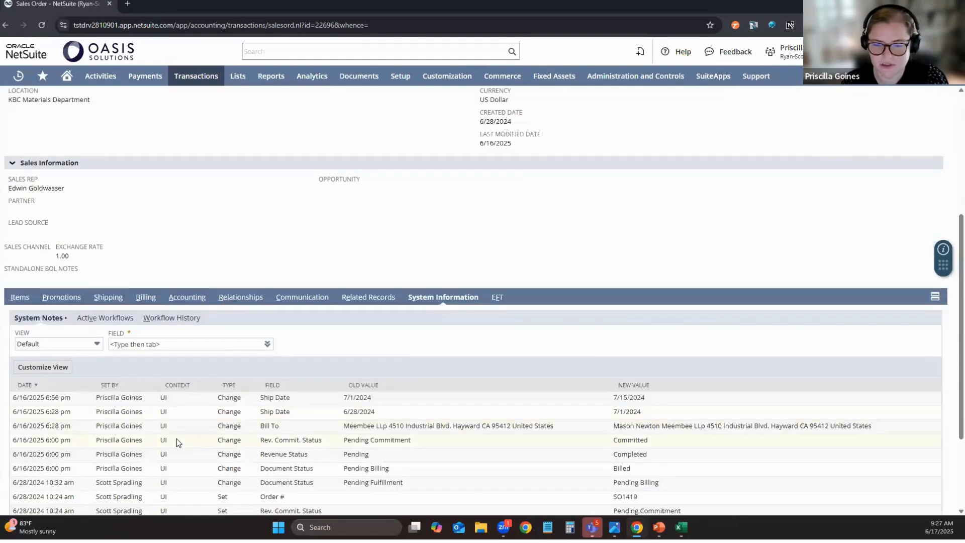
scroll(176, 442, "down", 1)
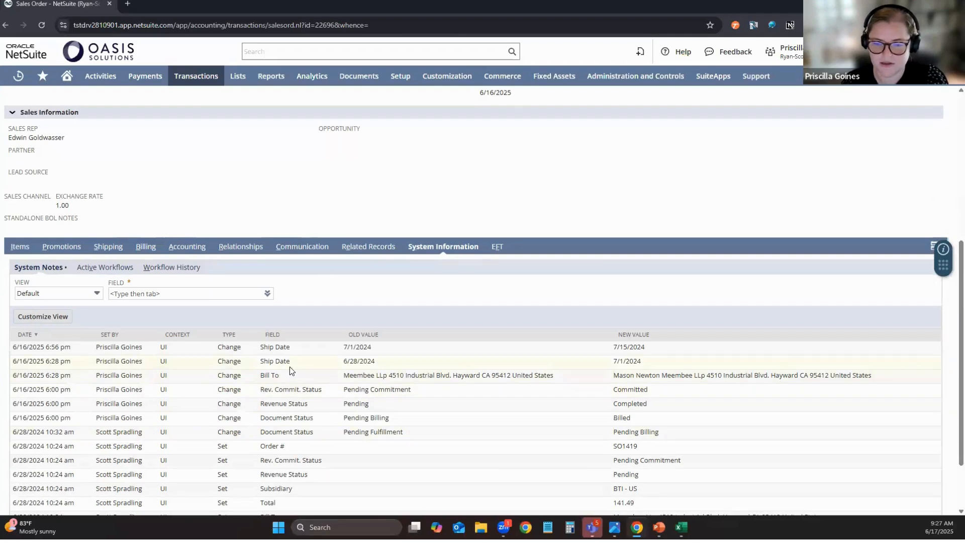
left_click_drag(294, 361, 259, 365)
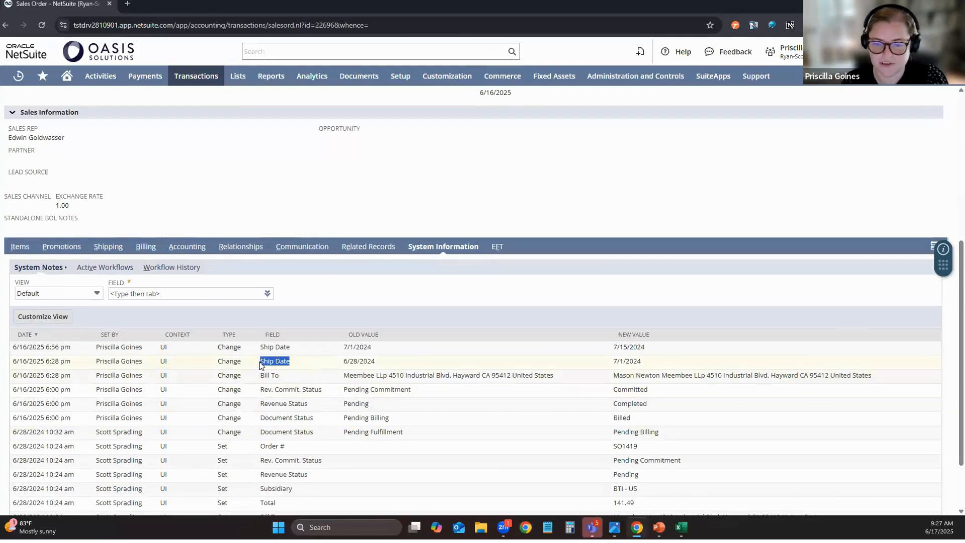
Open the Ship Date field help on the Shipping subtab and paste its copied field ID into the global search.
left_click(104, 252)
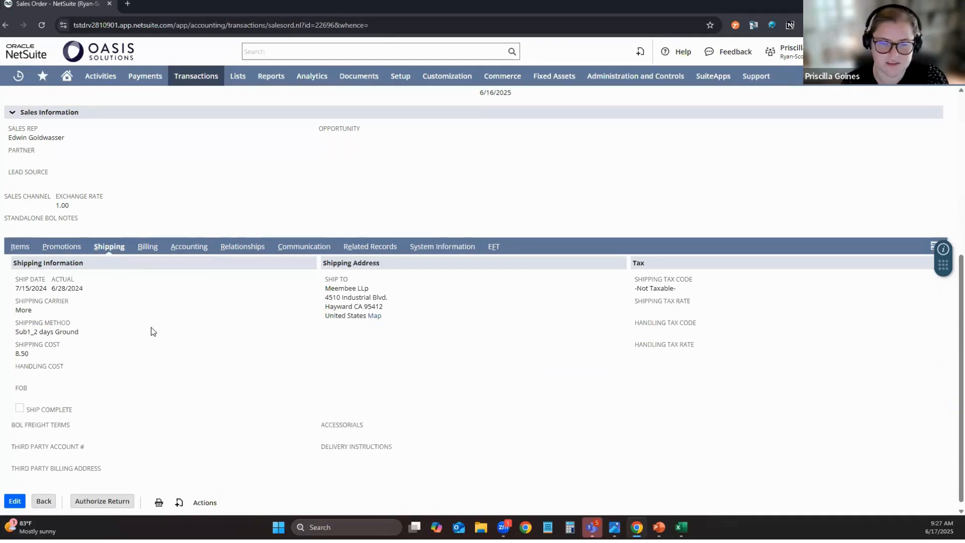
left_click(17, 282)
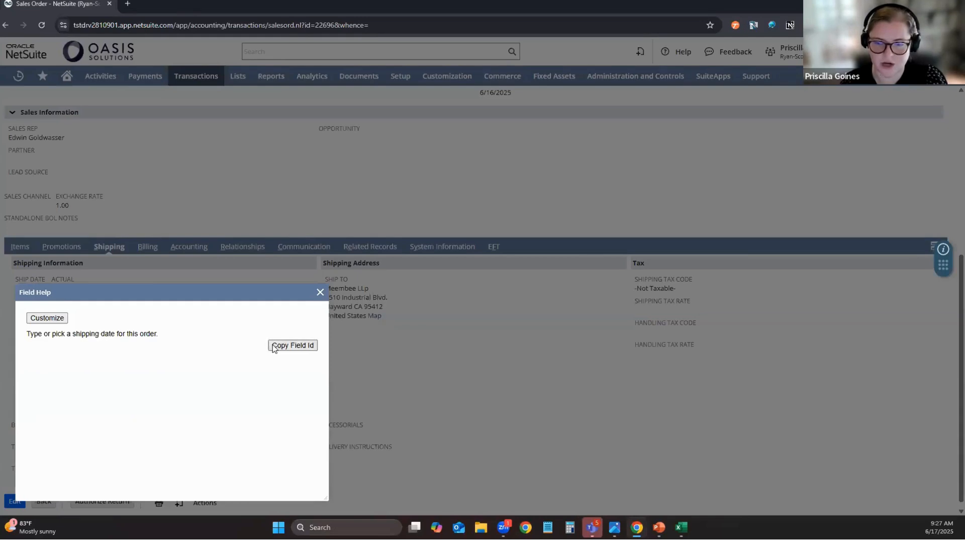
left_click(274, 344)
left_click(320, 292)
left_click(252, 52)
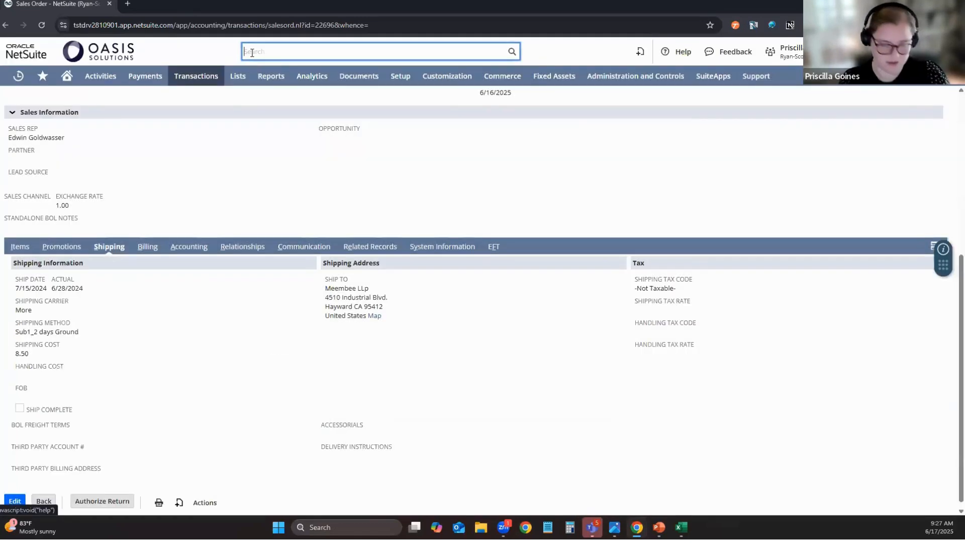
type("shipdate")
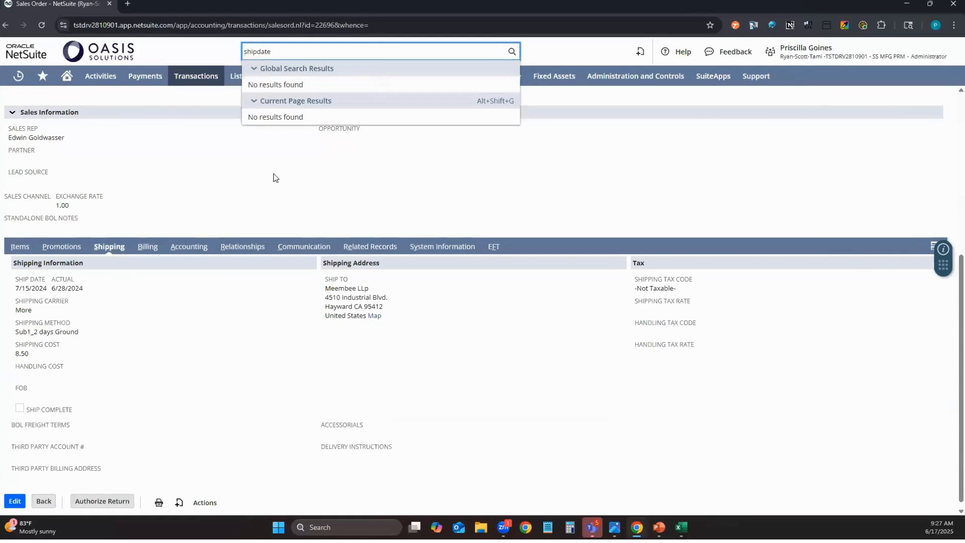
left_click(274, 173)
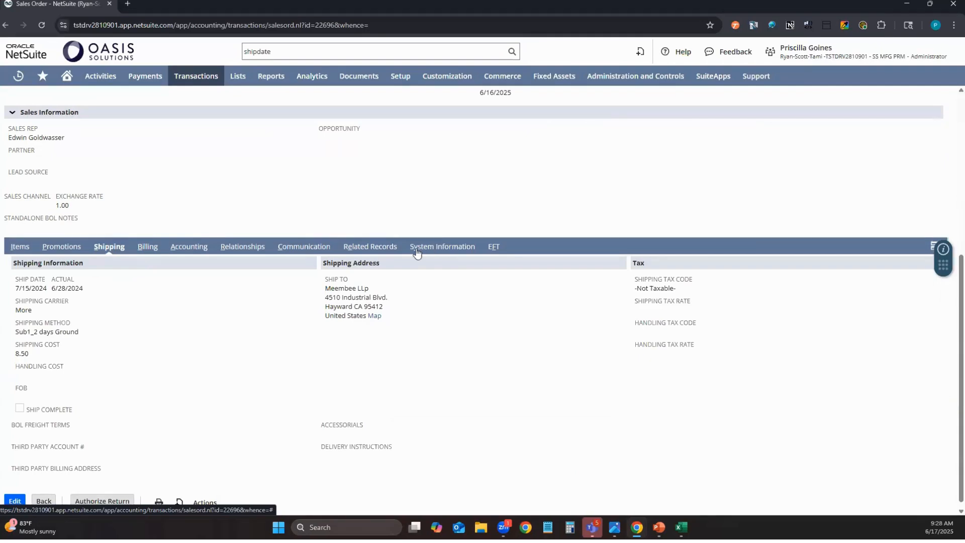
Return to the sales order's System Information subtab and select the latest Ship Date entry in System Notes.
scroll(200, 222, "up", 5)
scroll(161, 220, "down", 4)
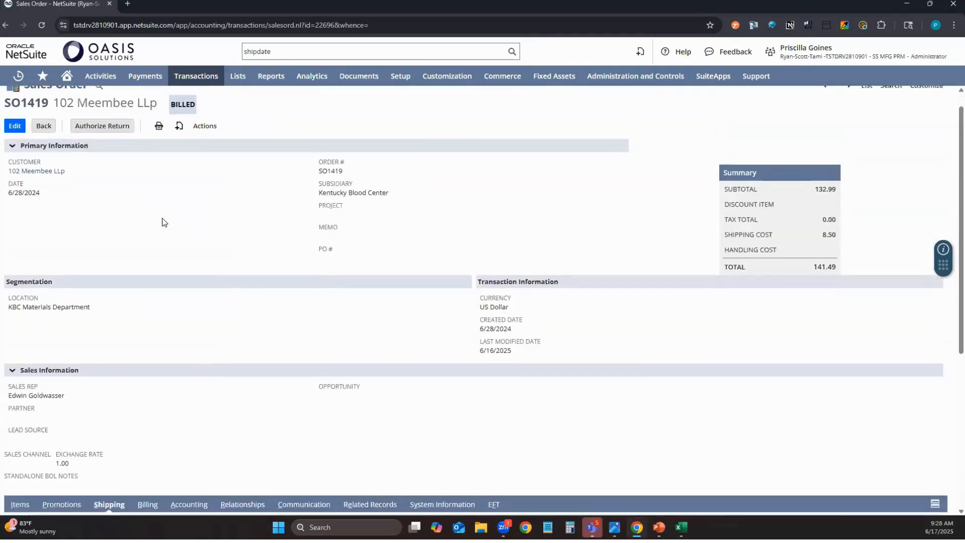
scroll(161, 220, "up", 5)
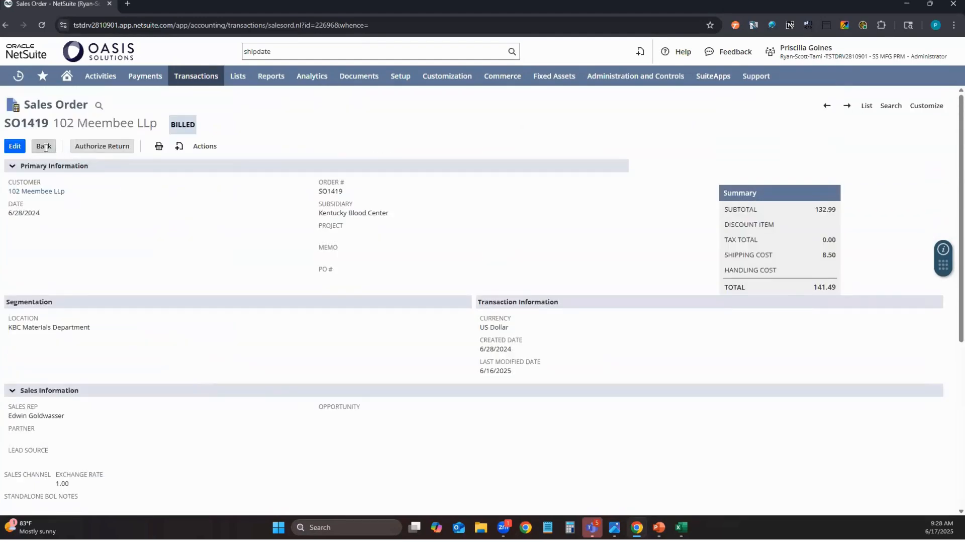
mouse_move(22, 77)
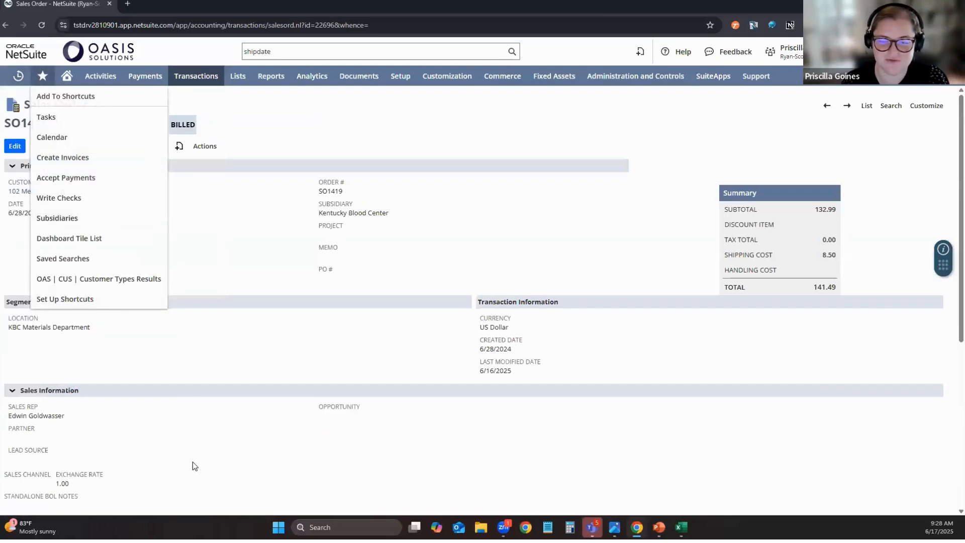
scroll(191, 461, "down", 4)
left_click(430, 325)
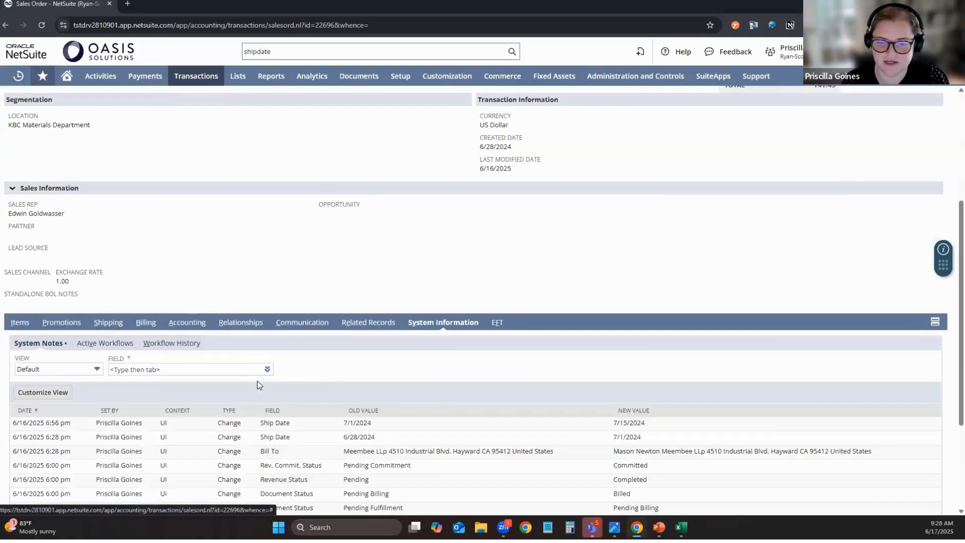
scroll(257, 381, "down", 2)
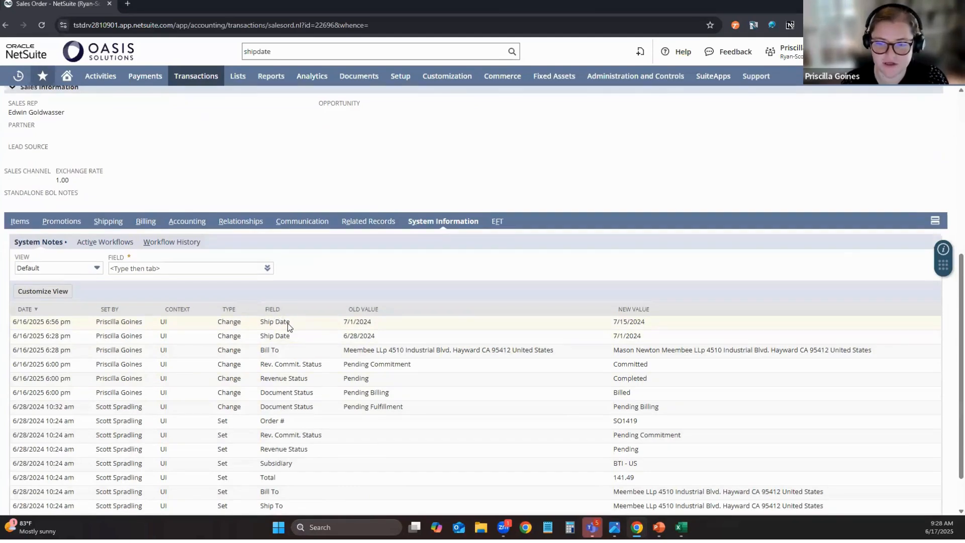
left_click_drag(287, 323, 259, 325)
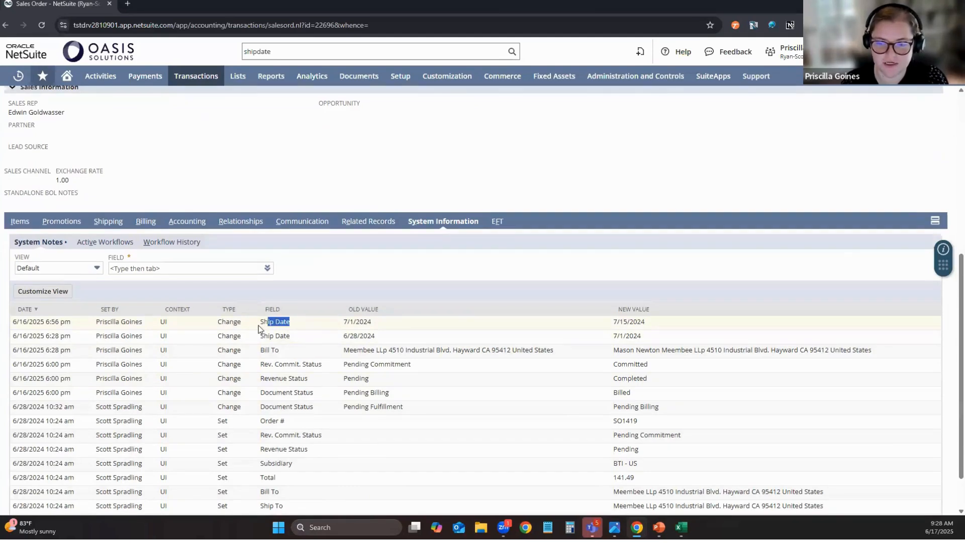
Go to the home page, open the OAS | TRX | Ship Date Change search from the reminders, and edit the search.
left_click(67, 75)
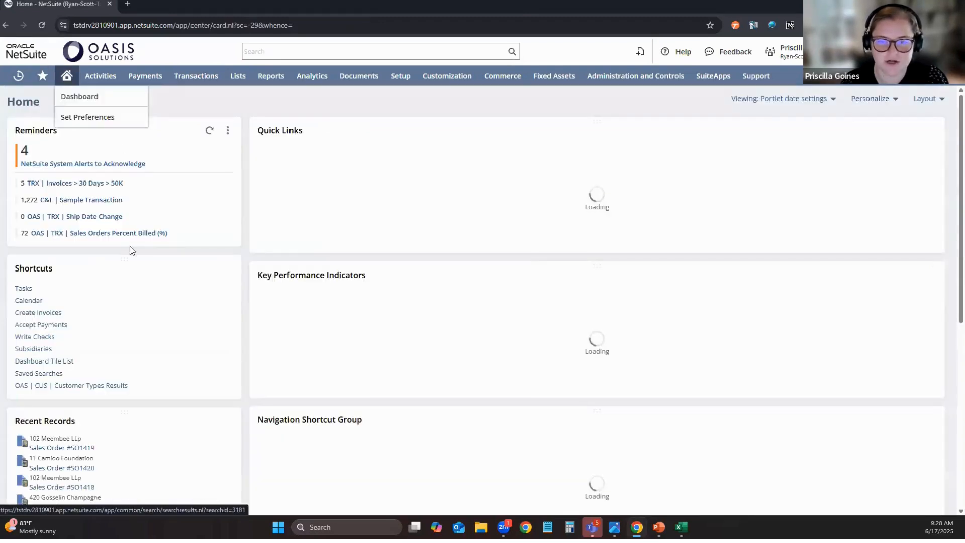
left_click(224, 220)
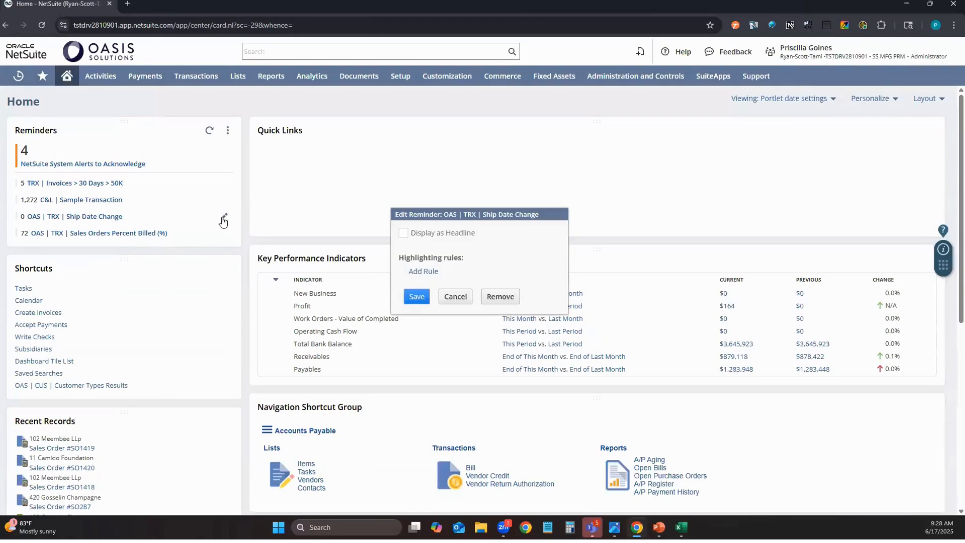
left_click(470, 297)
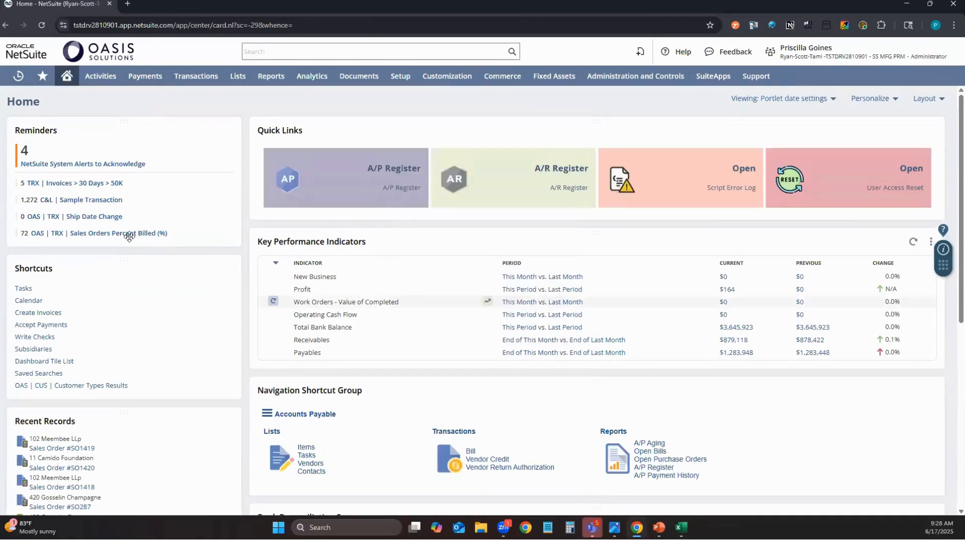
left_click(100, 216)
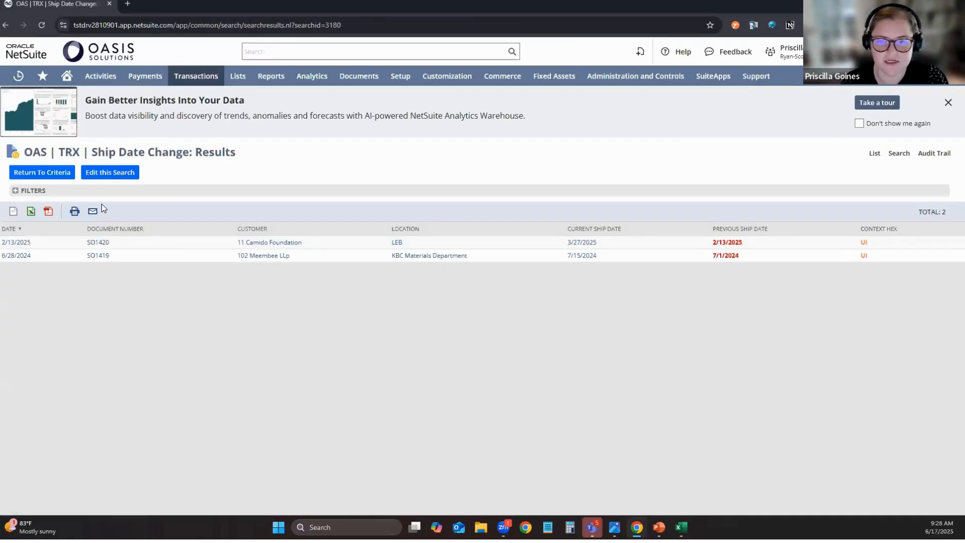
left_click(108, 176)
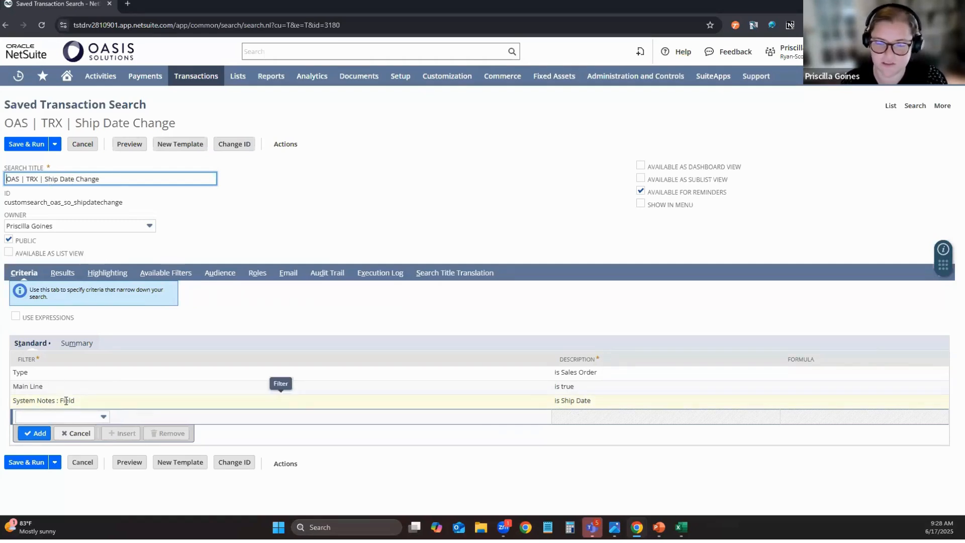
Review the search's Criteria and Results columns, browsing the list of available column fields.
left_click(62, 273)
scroll(121, 377, "down", 3)
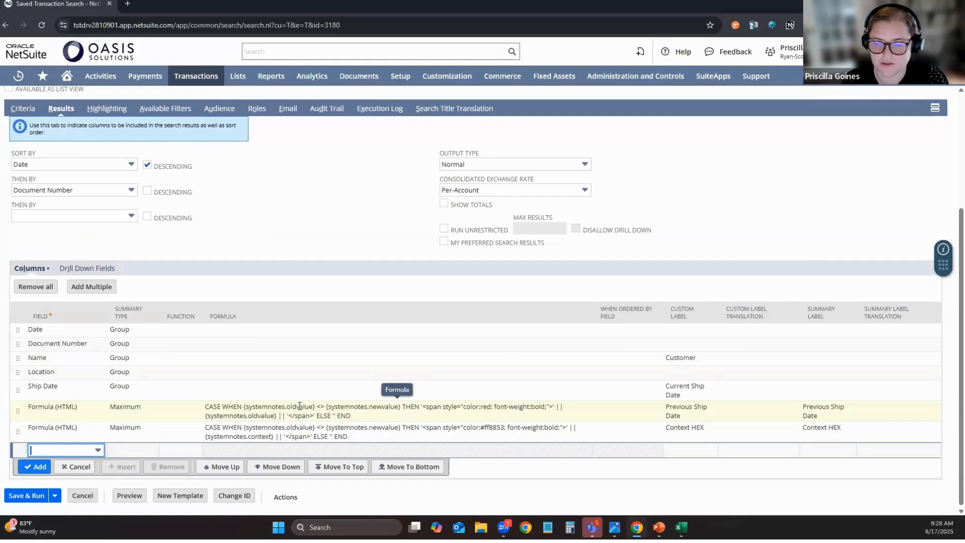
scroll(295, 408, "up", 1)
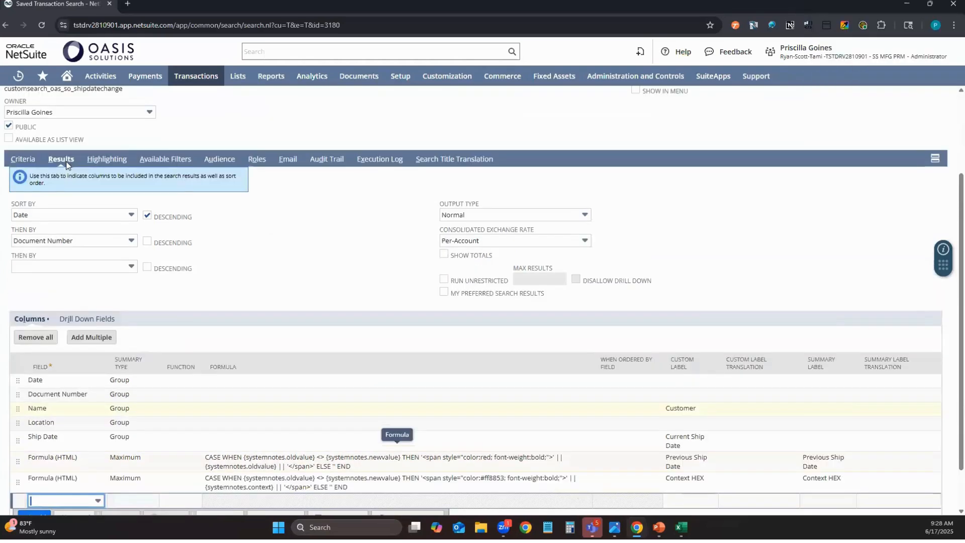
left_click(22, 157)
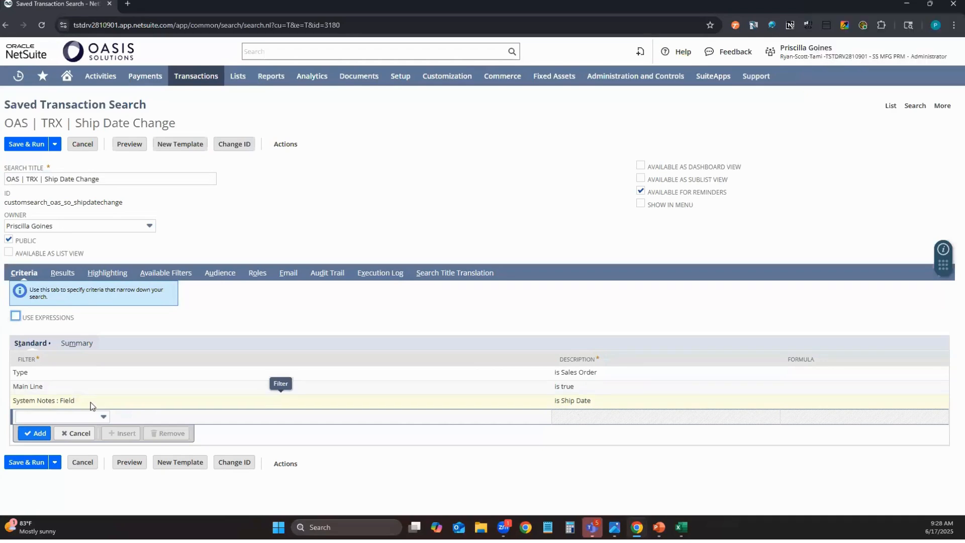
left_click(63, 275)
scroll(186, 432, "down", 3)
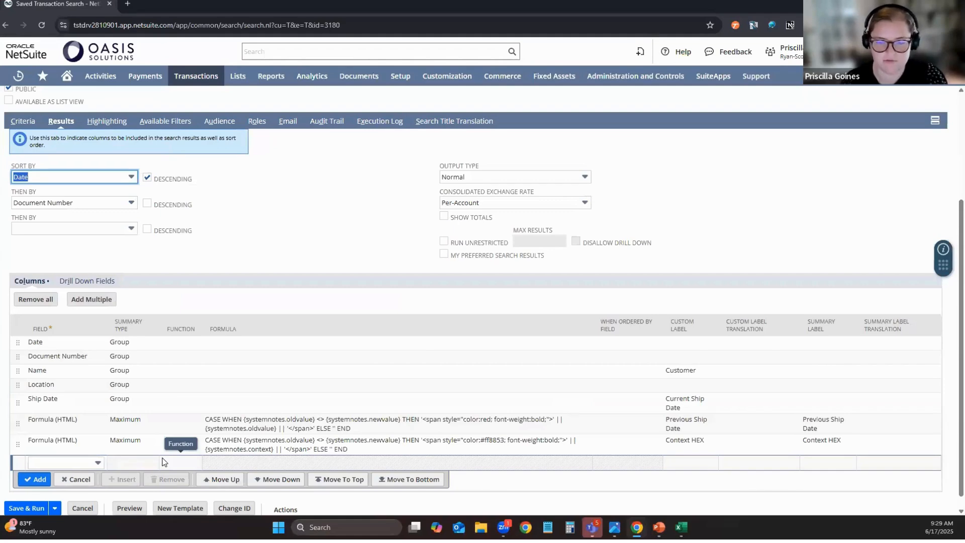
left_click(98, 463)
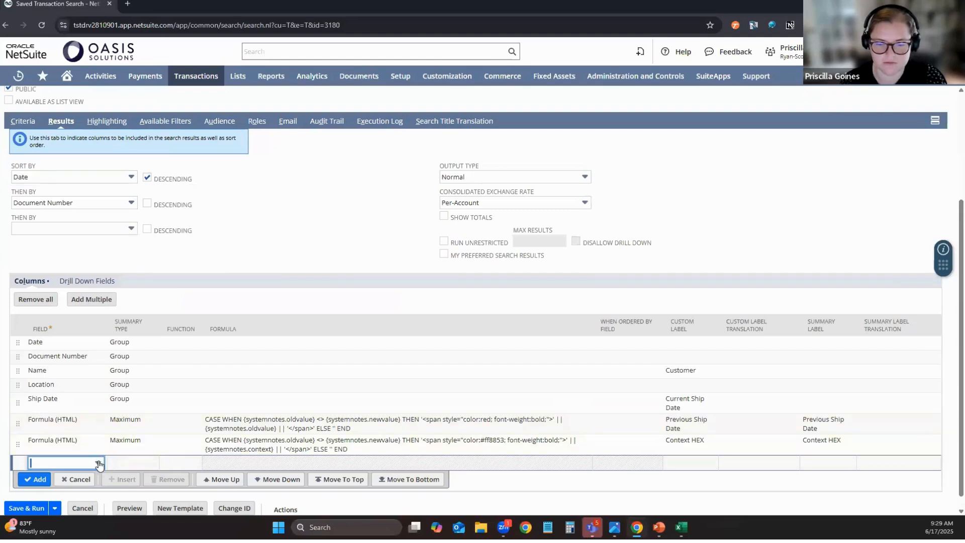
left_click_drag(242, 372, 242, 436)
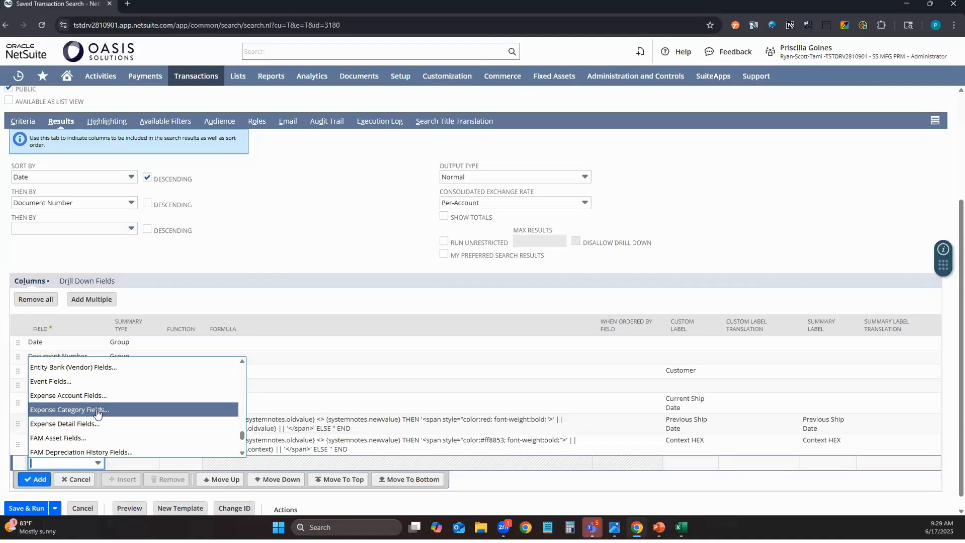
left_click(4, 403)
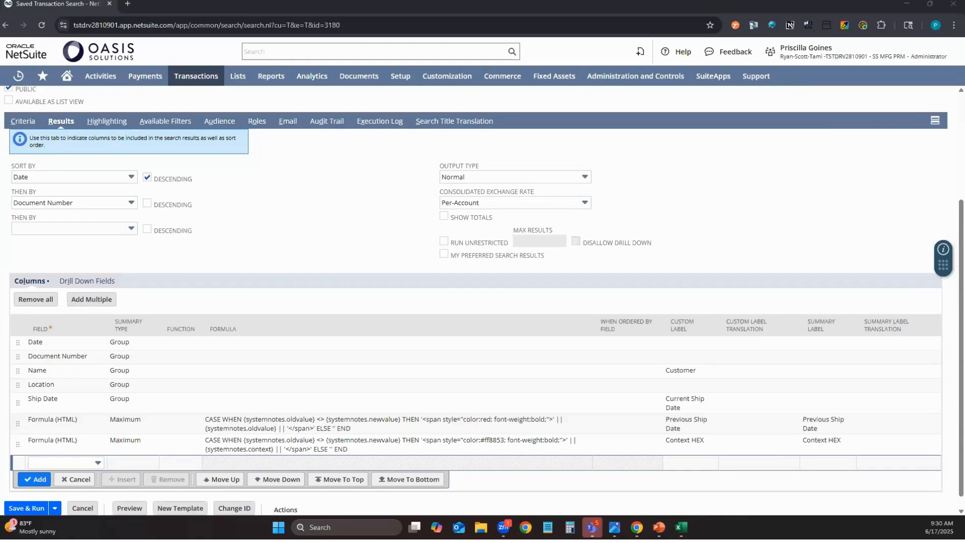
scroll(196, 253, "up", 2)
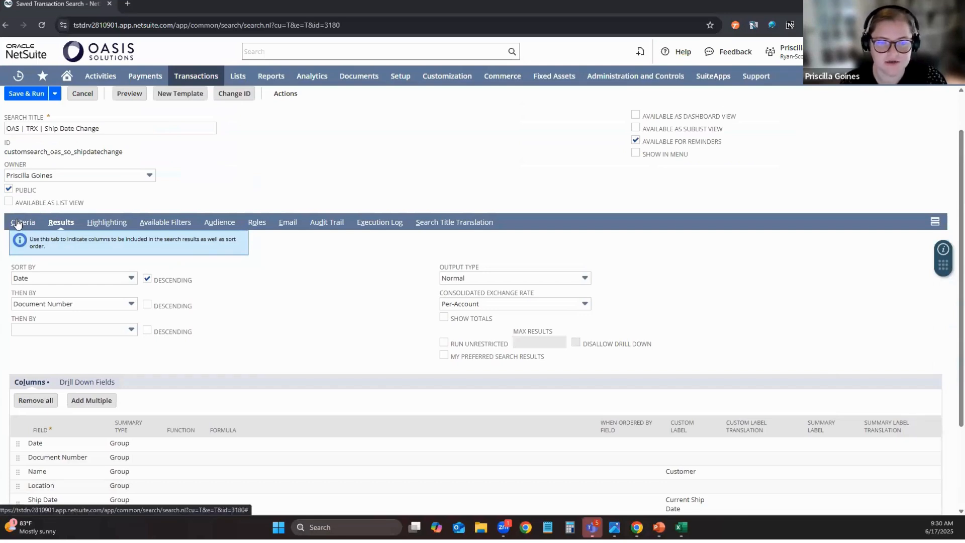
Add a Date filter to the search criteria and set its operator to after.
left_click(17, 224)
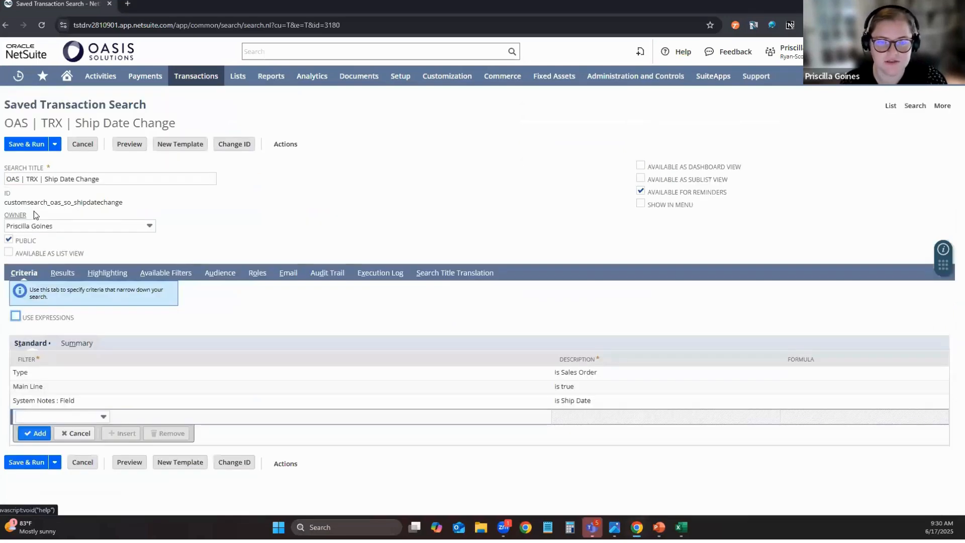
left_click(35, 416)
type("Date")
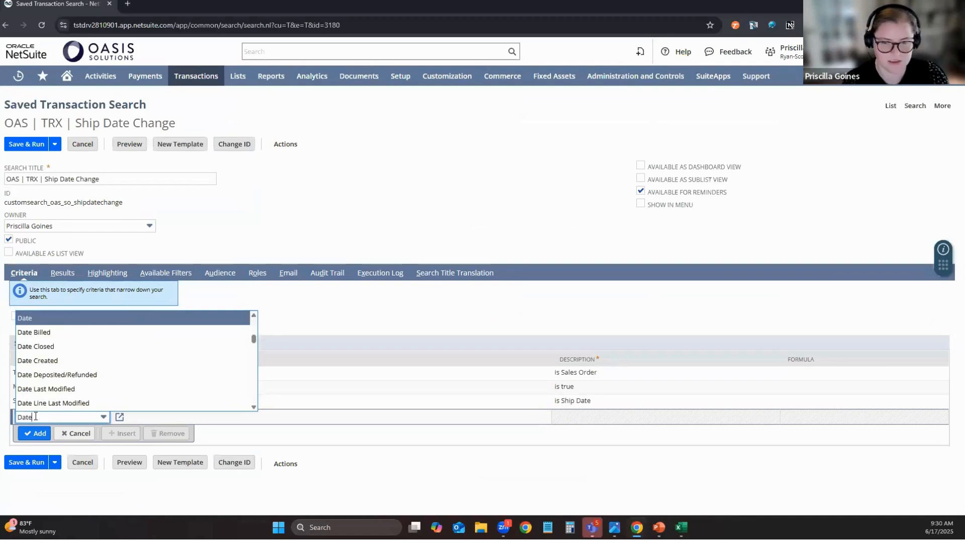
left_click(37, 318)
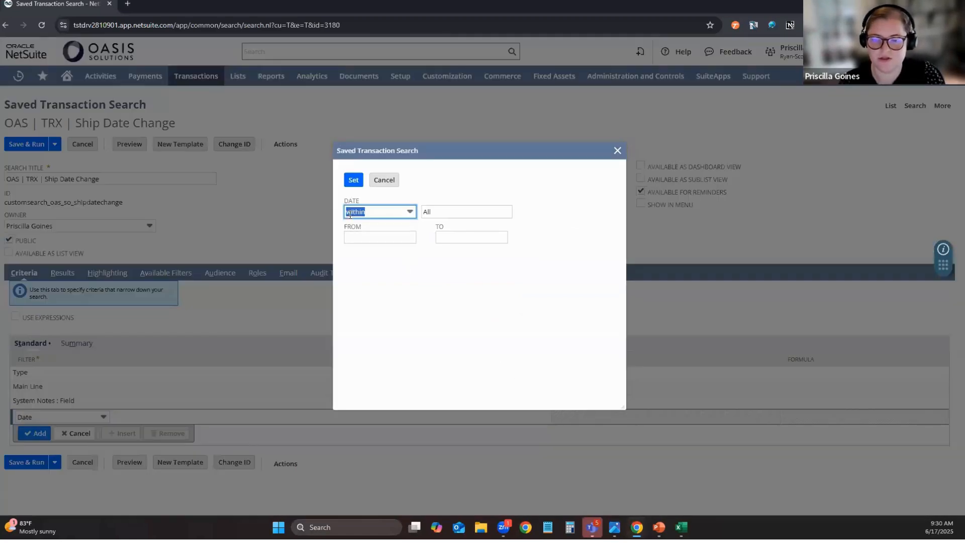
left_click(410, 213)
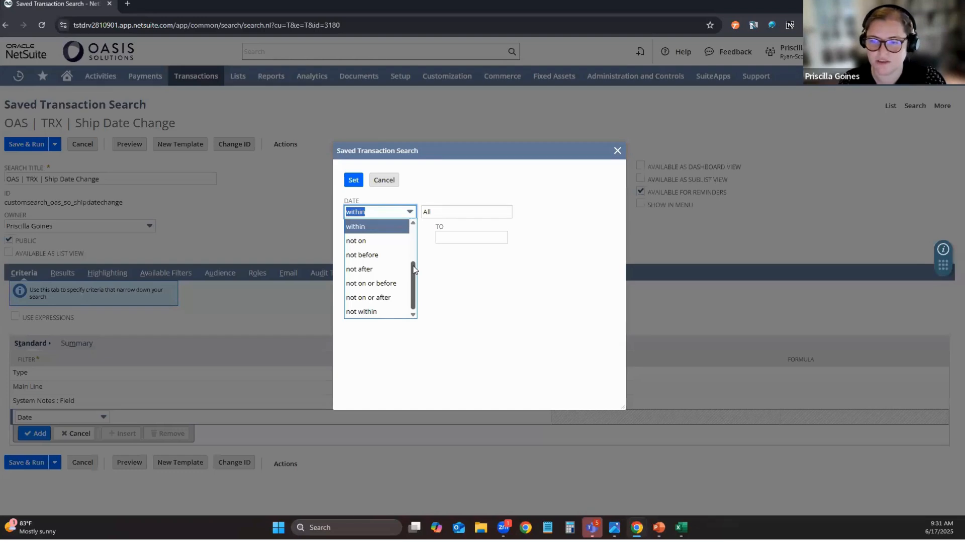
left_click_drag(413, 270, 424, 233)
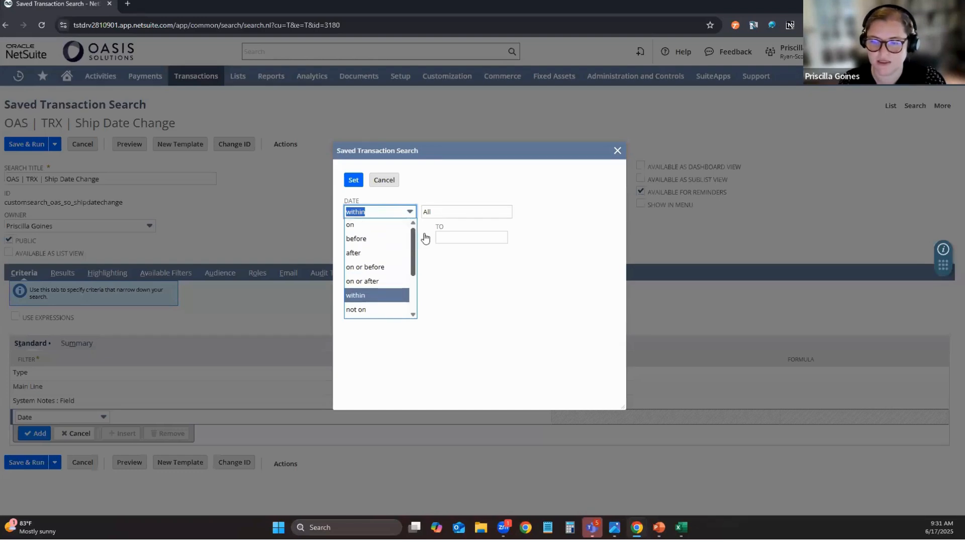
left_click(362, 253)
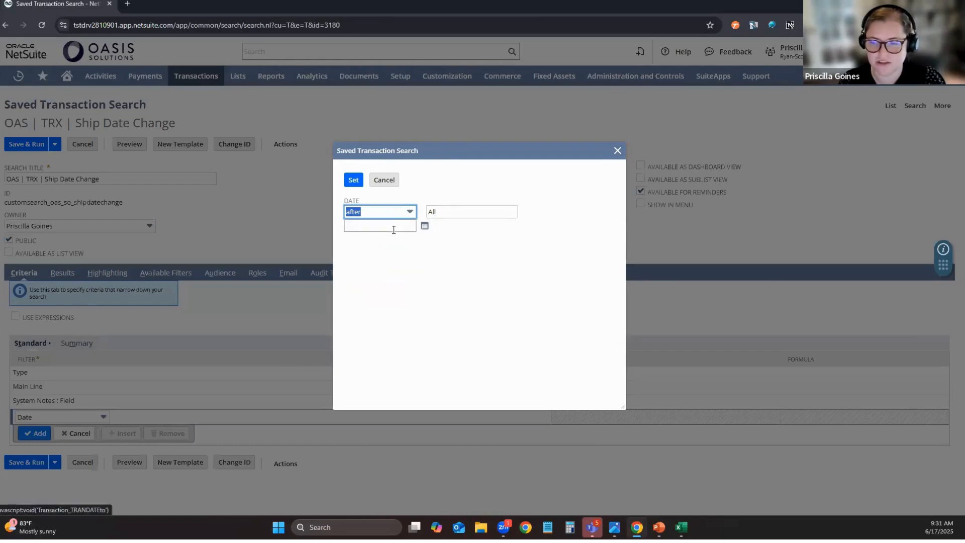
Set the Date filter to after the start of this year and apply it.
left_click(393, 228)
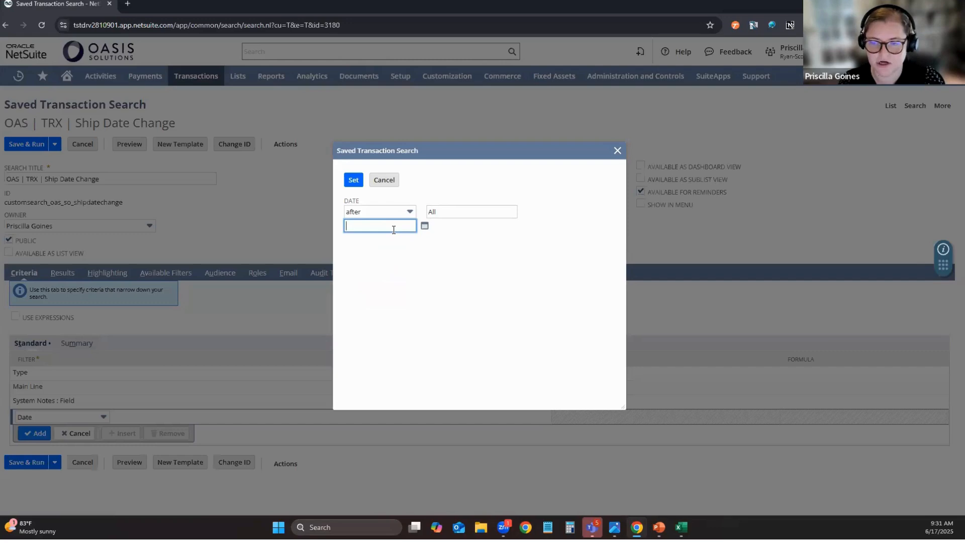
left_click(440, 212)
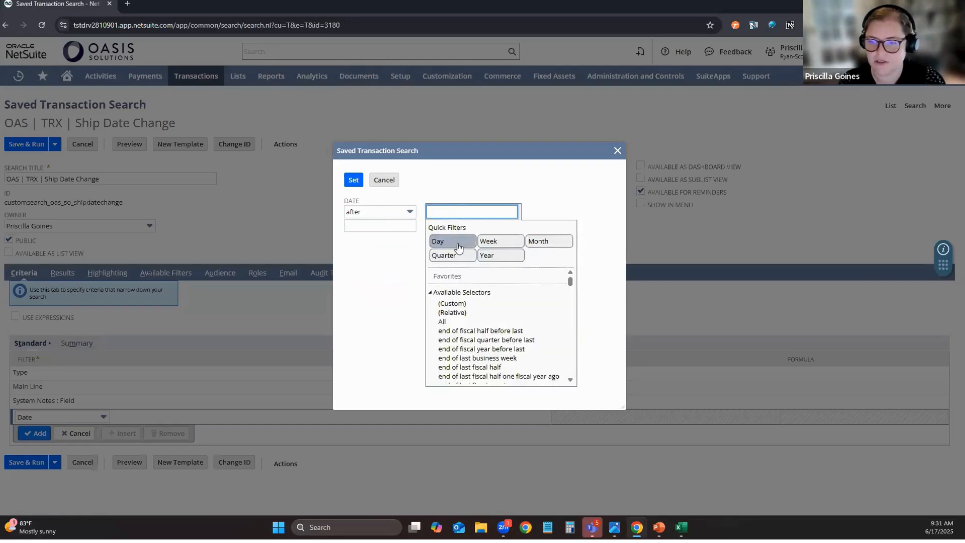
left_click(492, 257)
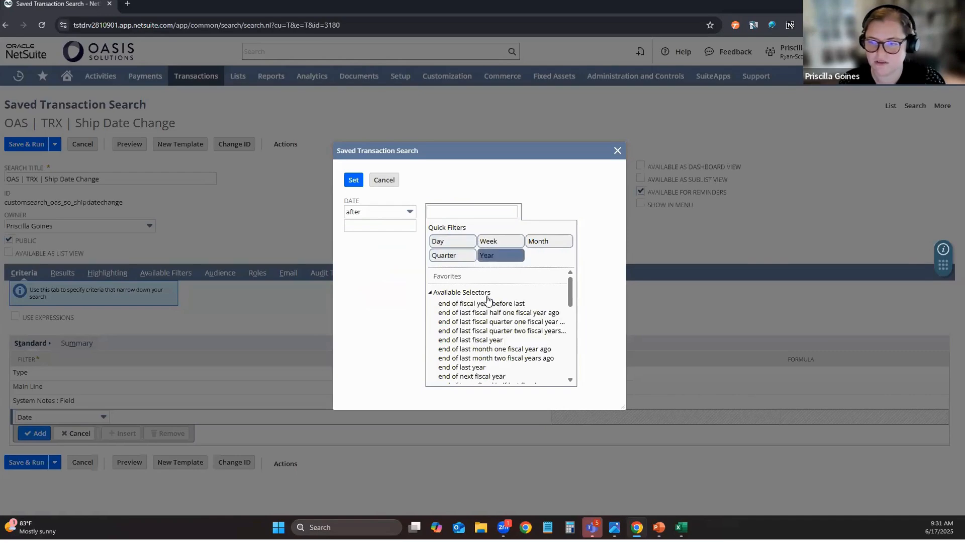
scroll(481, 346, "down", 3)
scroll(481, 345, "down", 10)
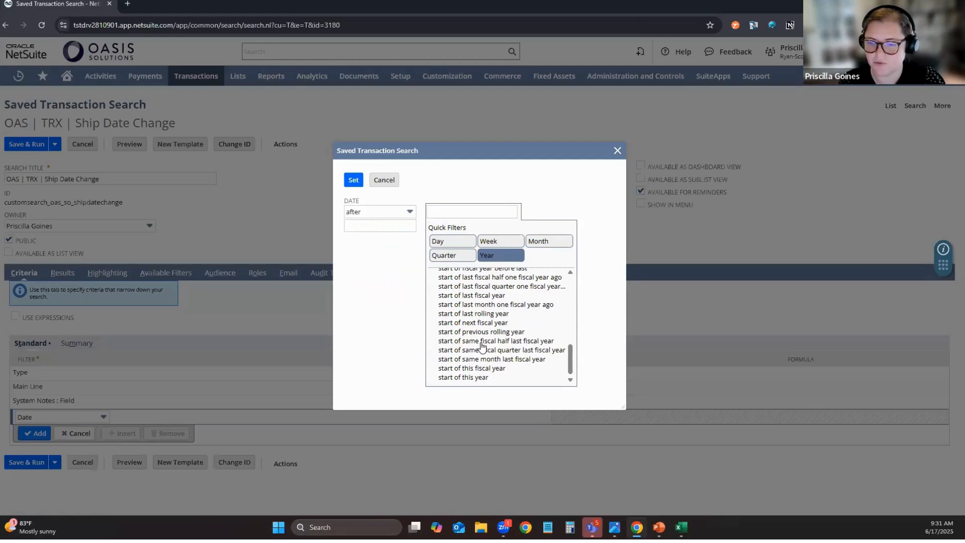
left_click(478, 376)
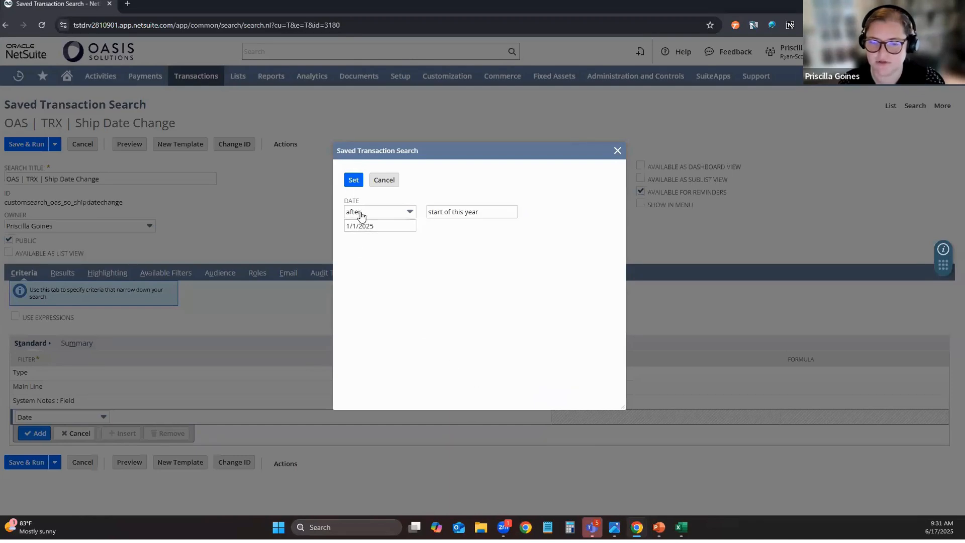
left_click(353, 179)
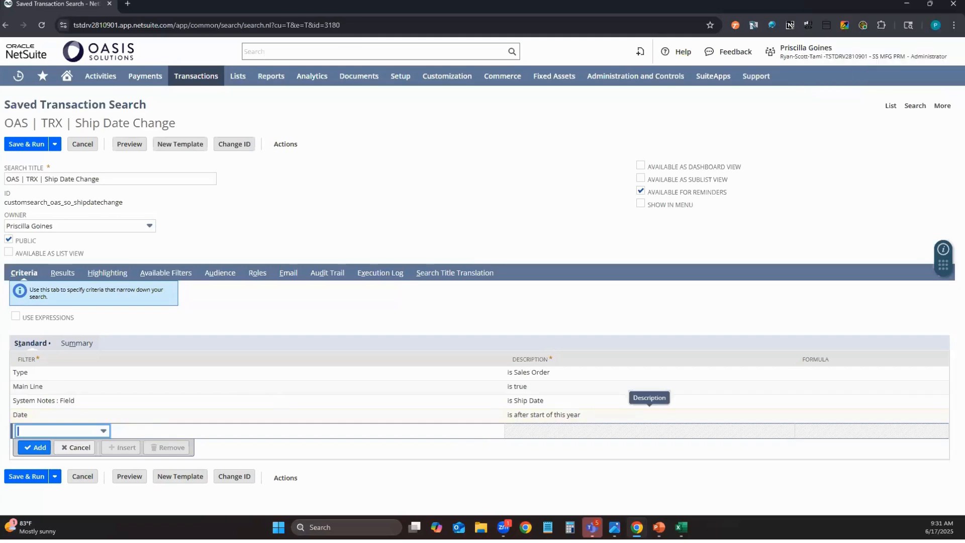
Reopen the Date filter and try other year ranges, such as start of last rolling year and this fiscal year.
left_click(31, 415)
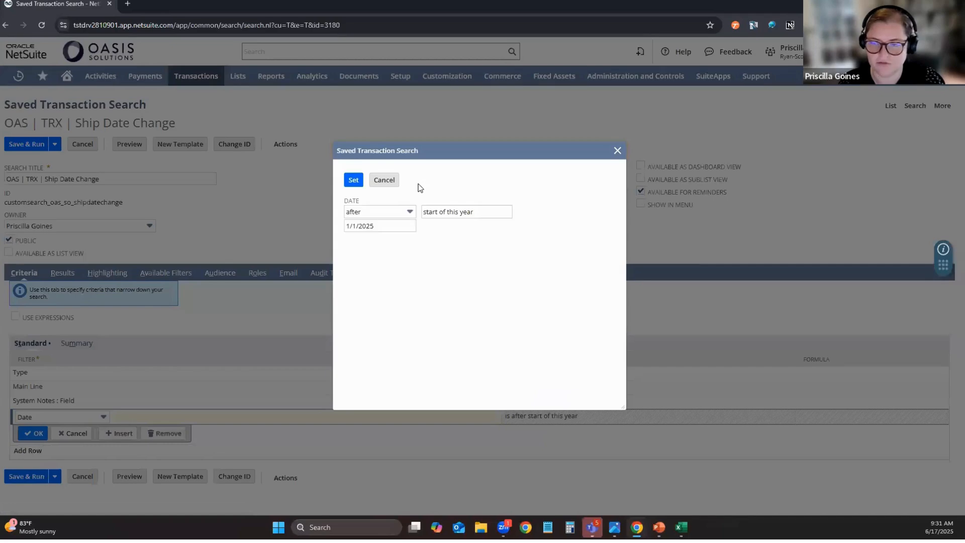
left_click(434, 209)
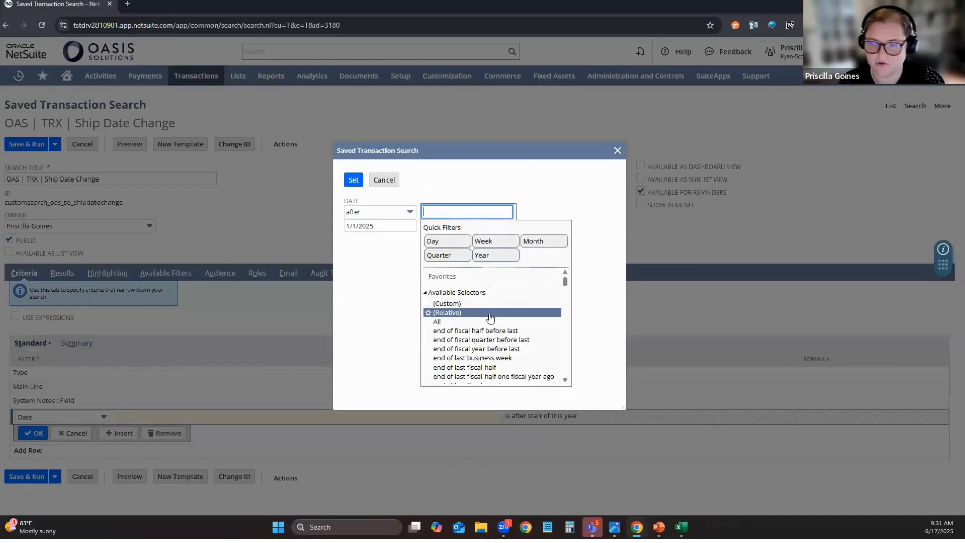
scroll(490, 316, "down", 3)
scroll(490, 317, "down", 10)
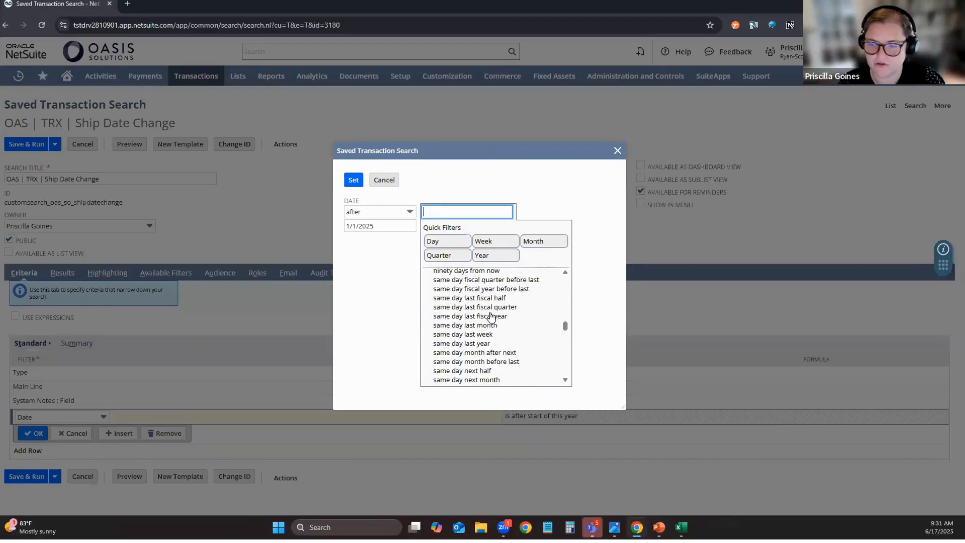
scroll(490, 317, "down", 10)
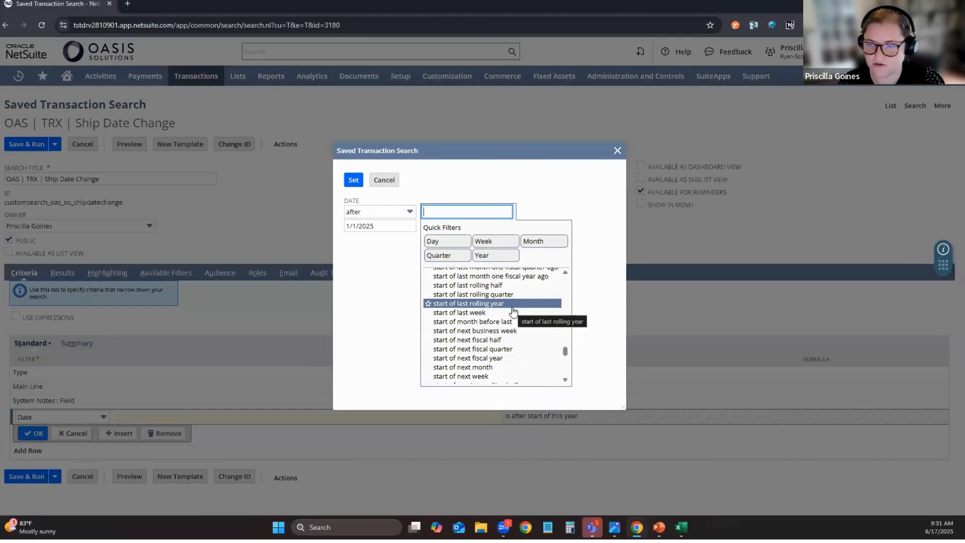
left_click(478, 304)
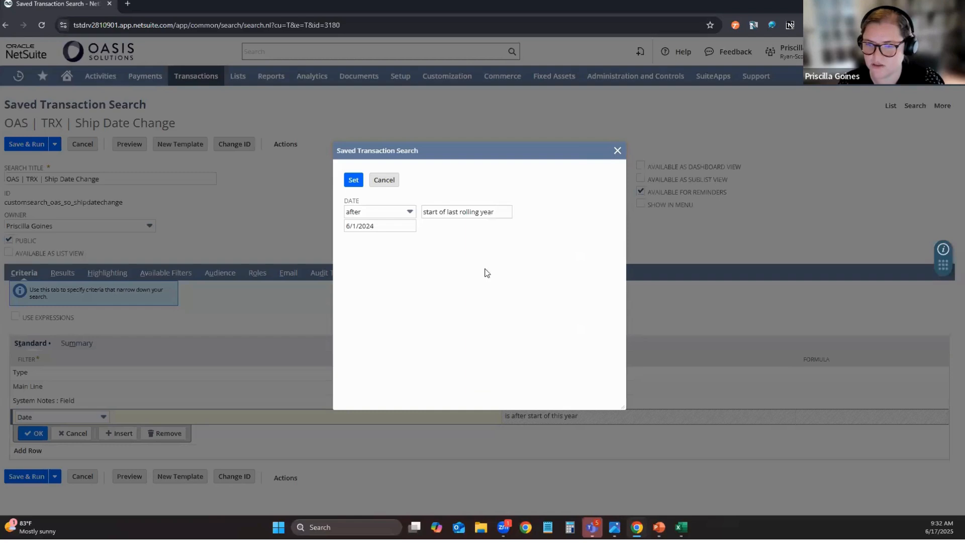
left_click(496, 214)
scroll(490, 326, "down", 6)
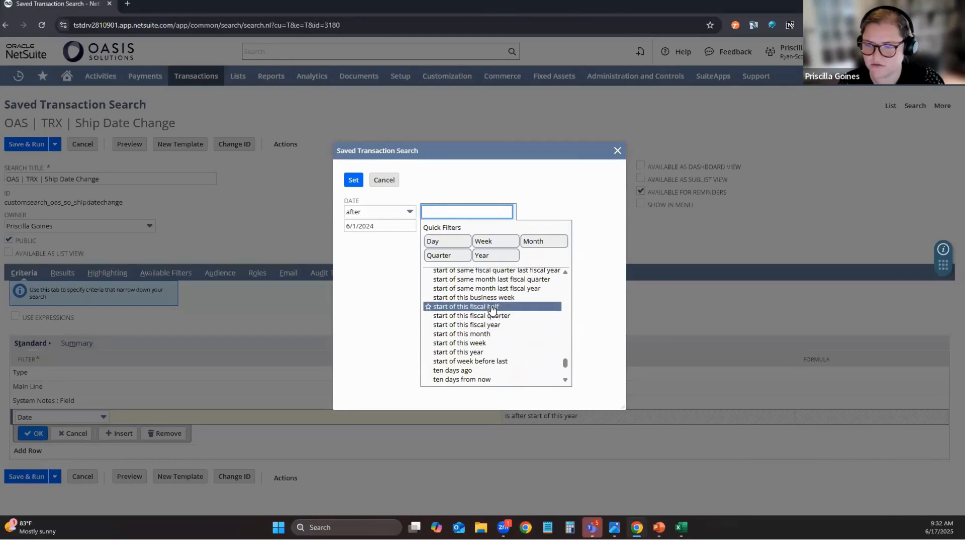
scroll(492, 311, "up", 2)
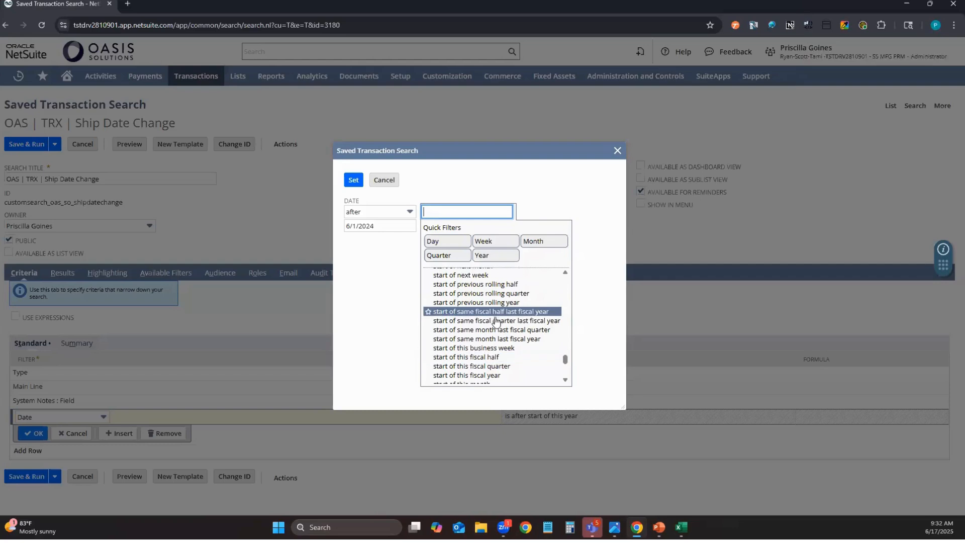
scroll(496, 324, "down", 2)
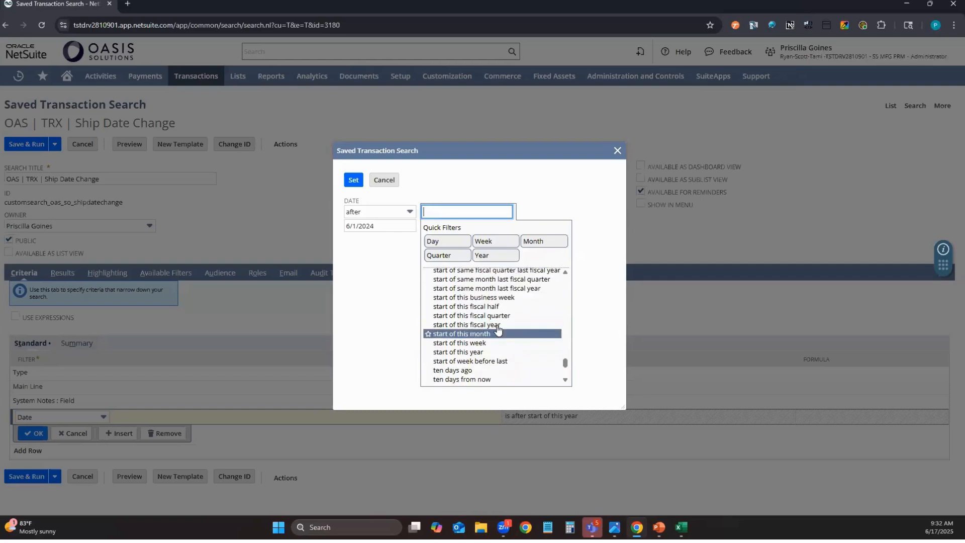
left_click(497, 325)
Browse the day-based date selectors and try ninety days ago for the Date filter.
left_click(491, 215)
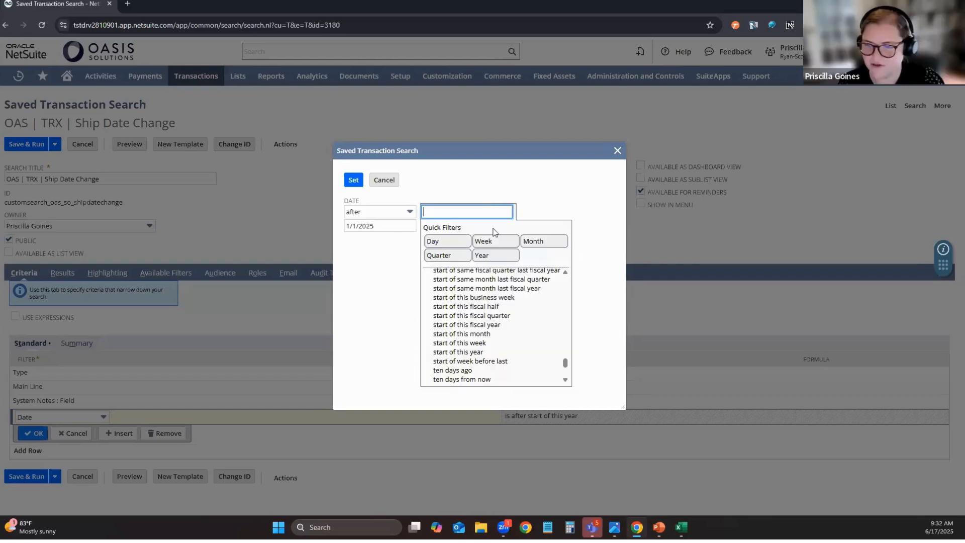
left_click(446, 241)
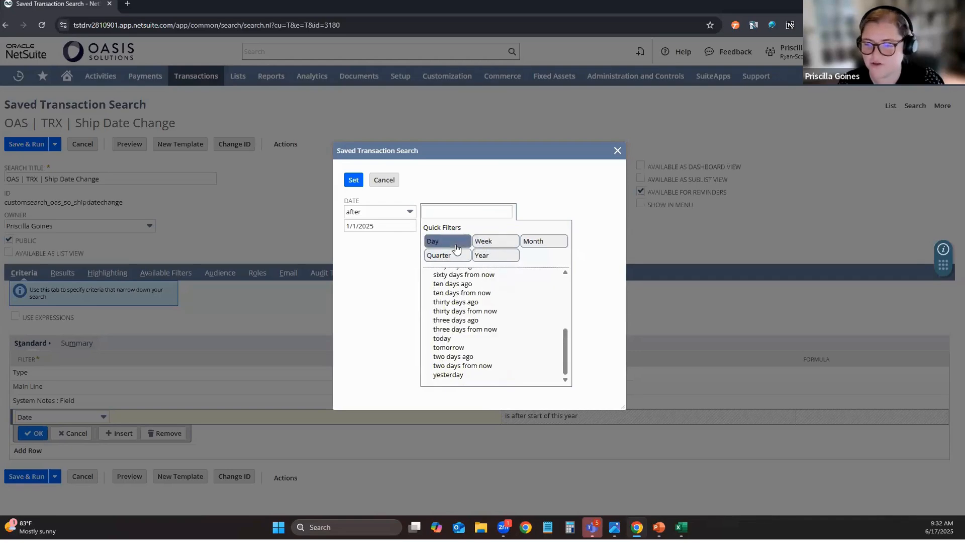
scroll(515, 321, "up", 5)
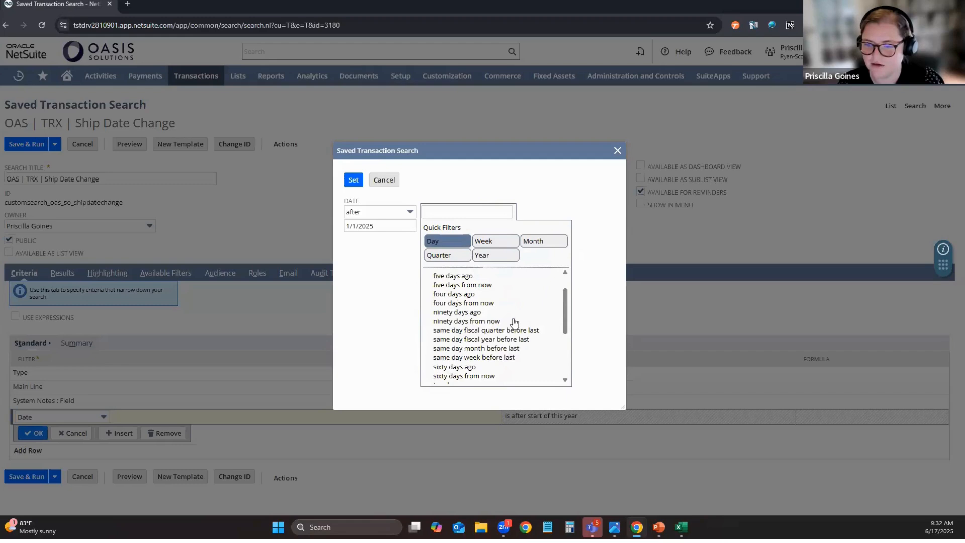
scroll(514, 323, "down", 5)
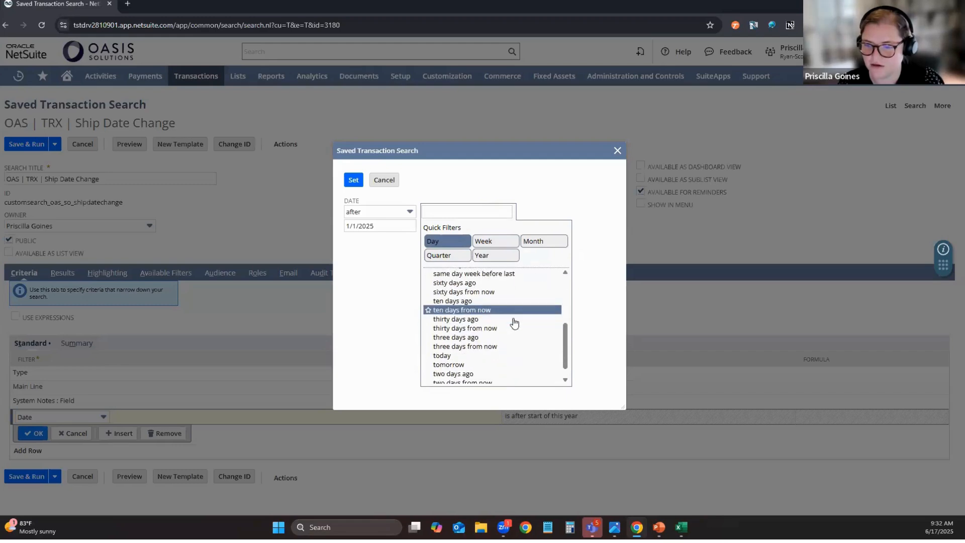
scroll(513, 322, "up", 2)
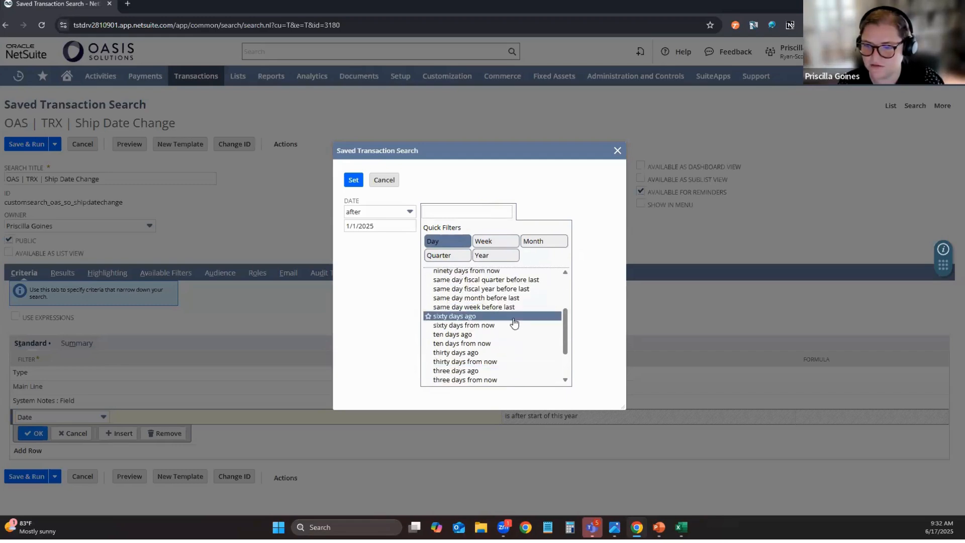
scroll(513, 323, "up", 3)
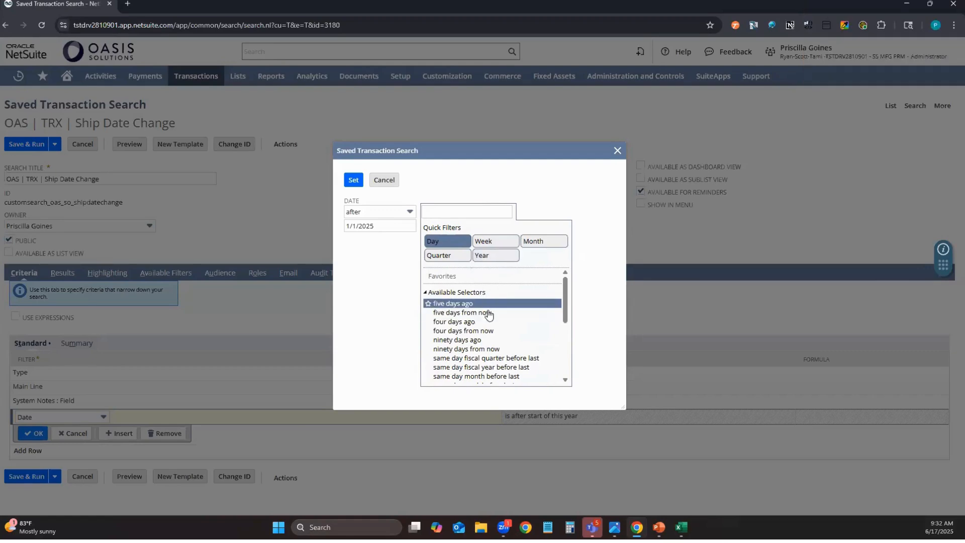
left_click(454, 341)
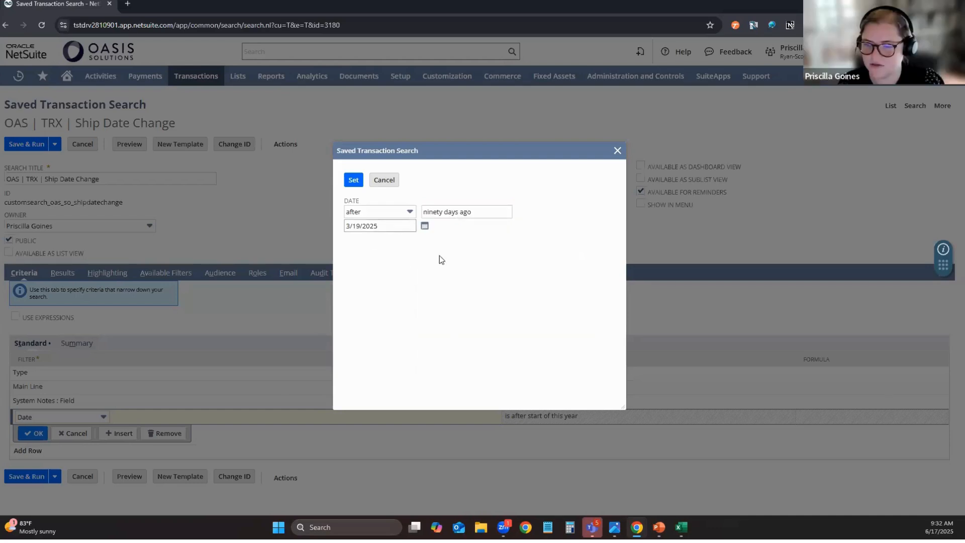
Change the Date filter to a relative range after 365 days ago and apply it.
left_click(465, 212)
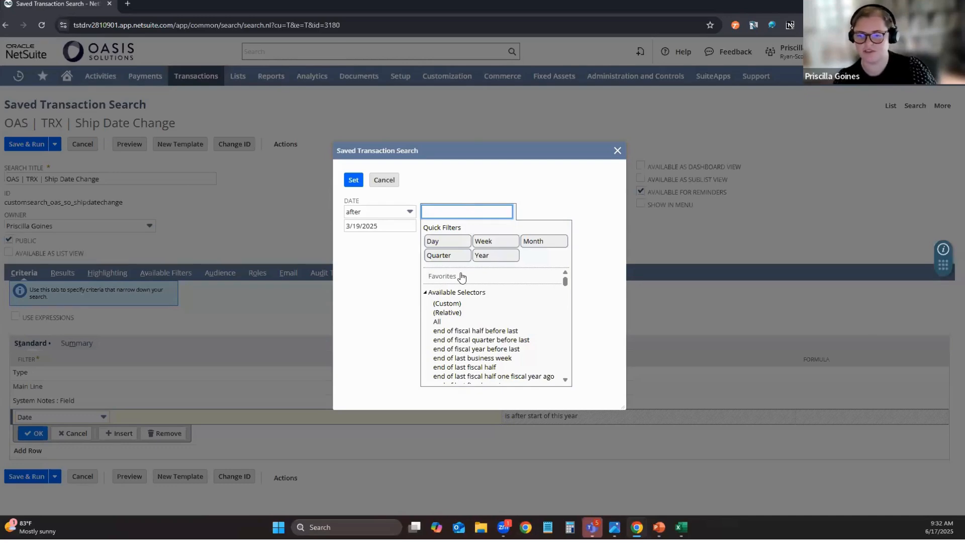
left_click(446, 312)
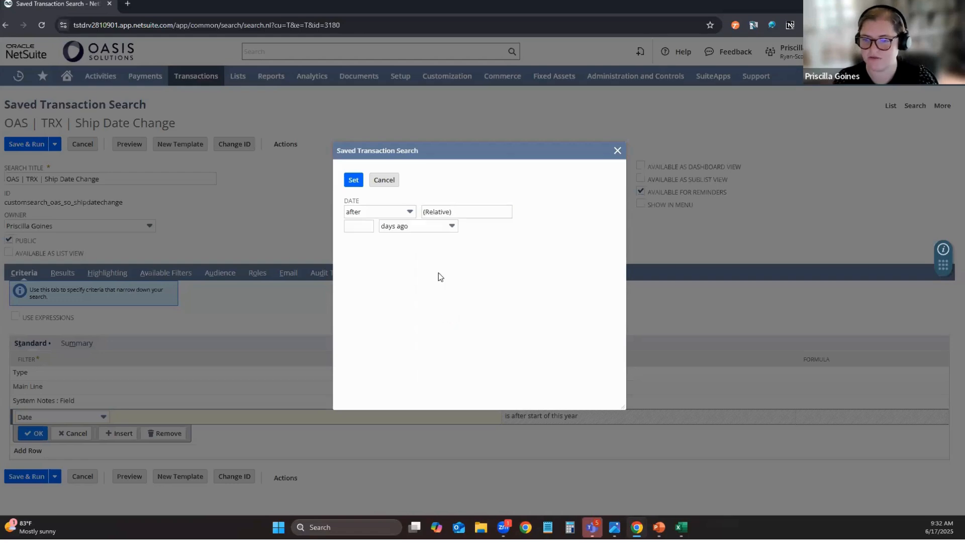
left_click(362, 228)
type("365")
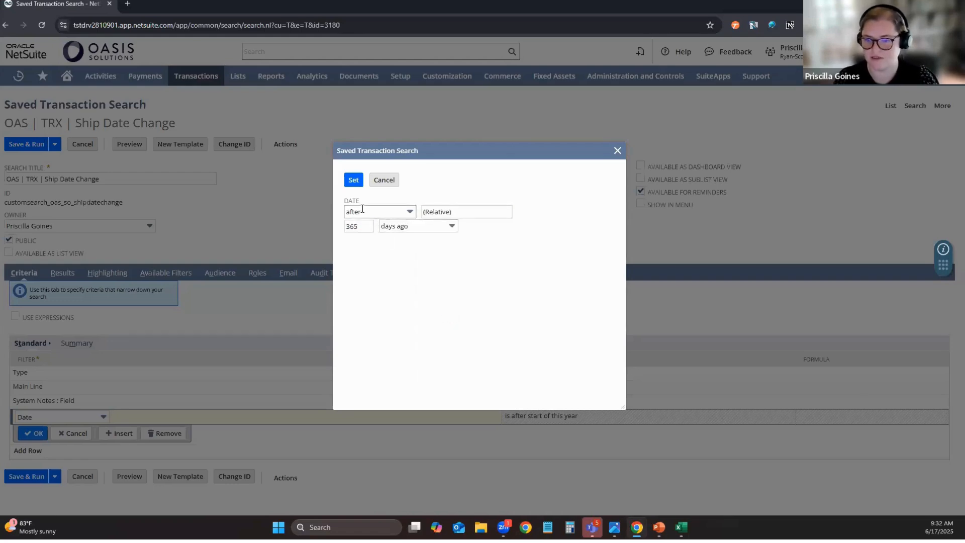
left_click(355, 180)
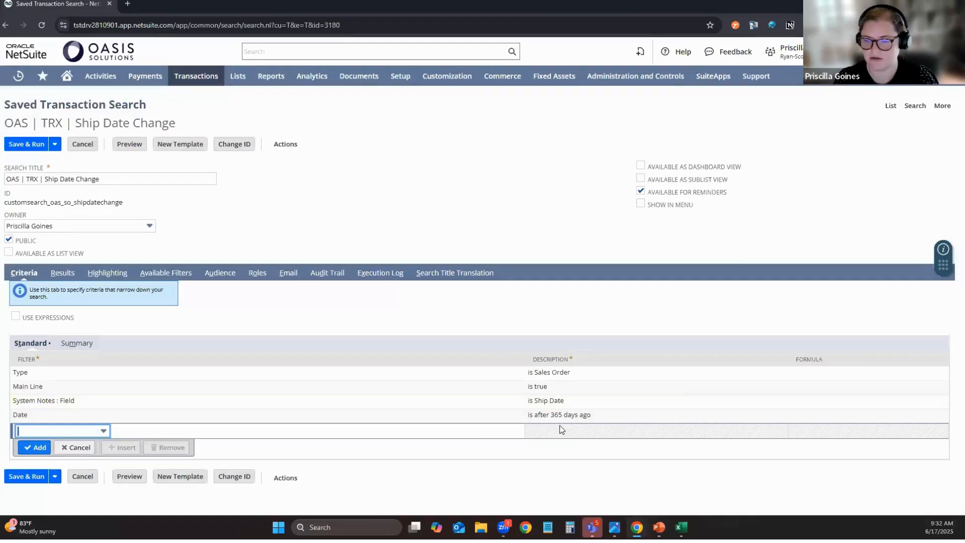